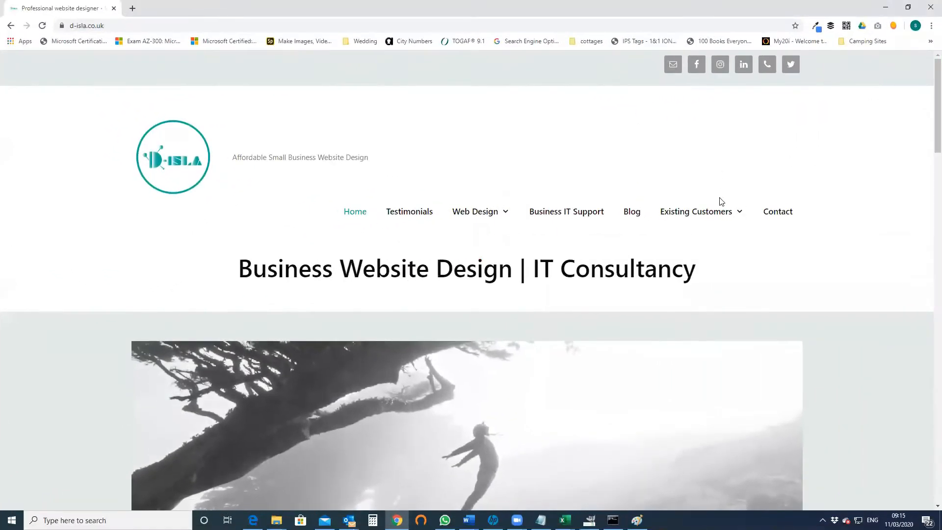
- On d-isla.co.uk, display the Existing Customers menu with Webmail and Hosting Control Panel
mouse_move(609, 222)
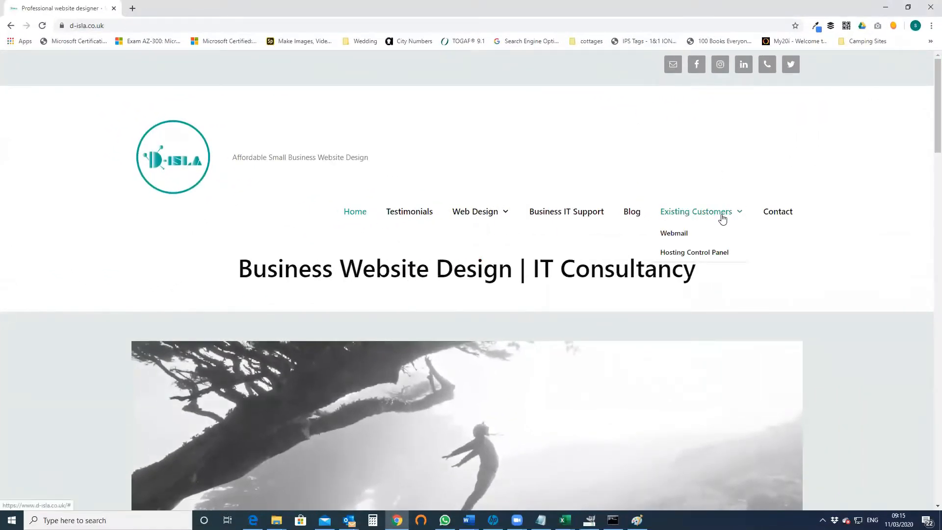
- Sign in to the Hosting Control Panel and manage the rentalivingchristmastree.co.uk WordPress package
left_click(709, 253)
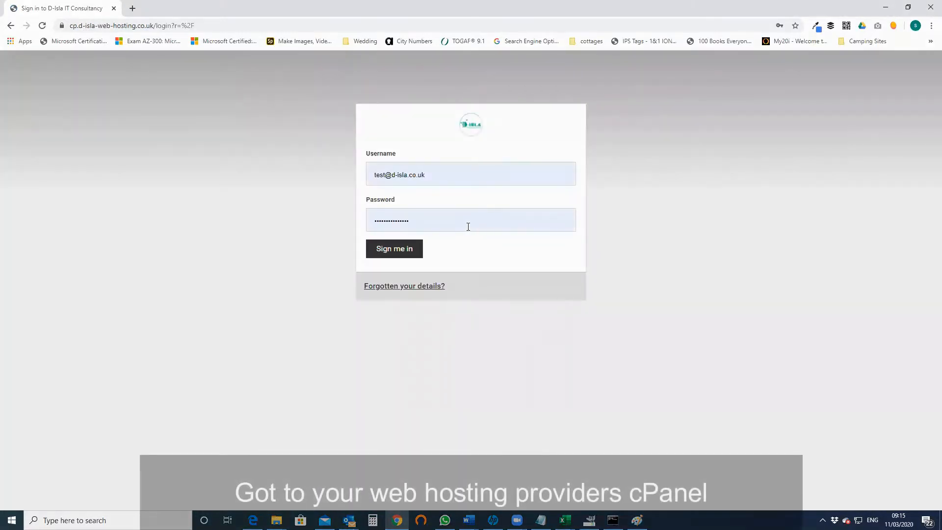
left_click(414, 249)
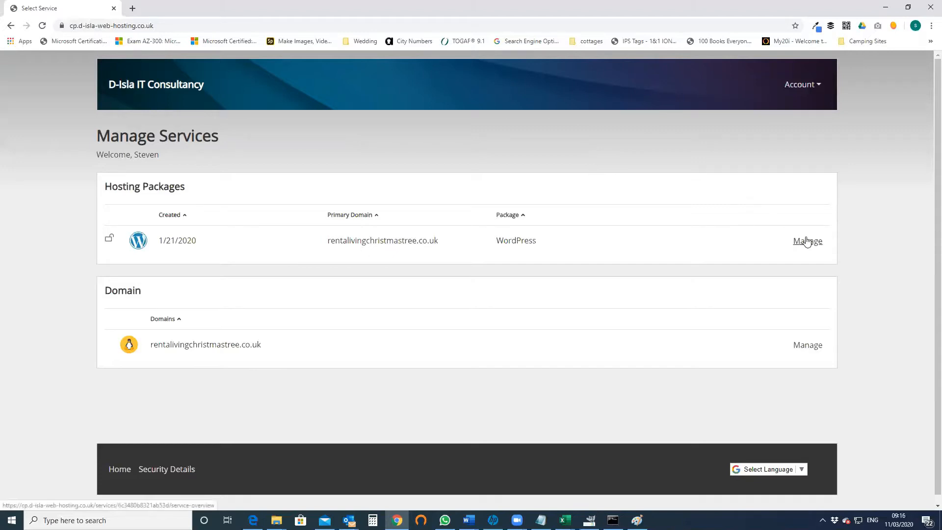
left_click(806, 241)
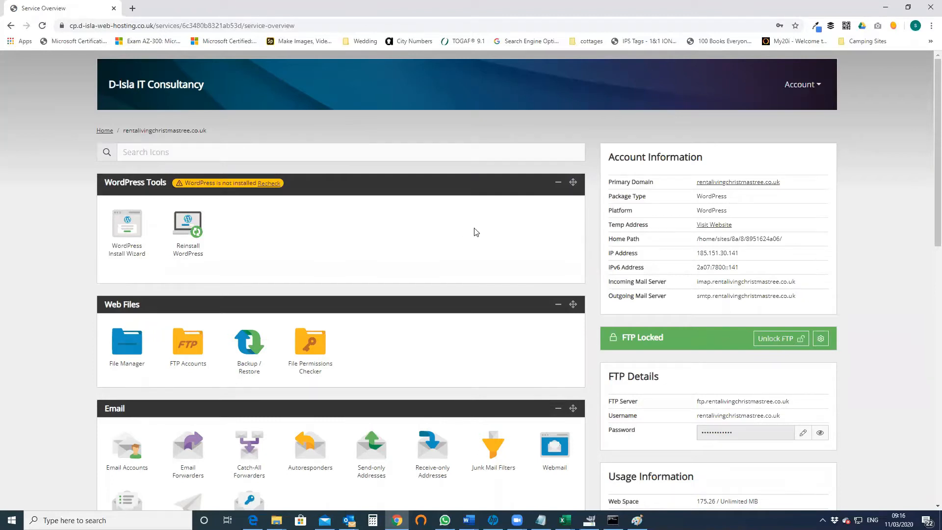
- Confirm data removal, reinstall WordPress, and open the first installer URL in a new tab
left_click(194, 237)
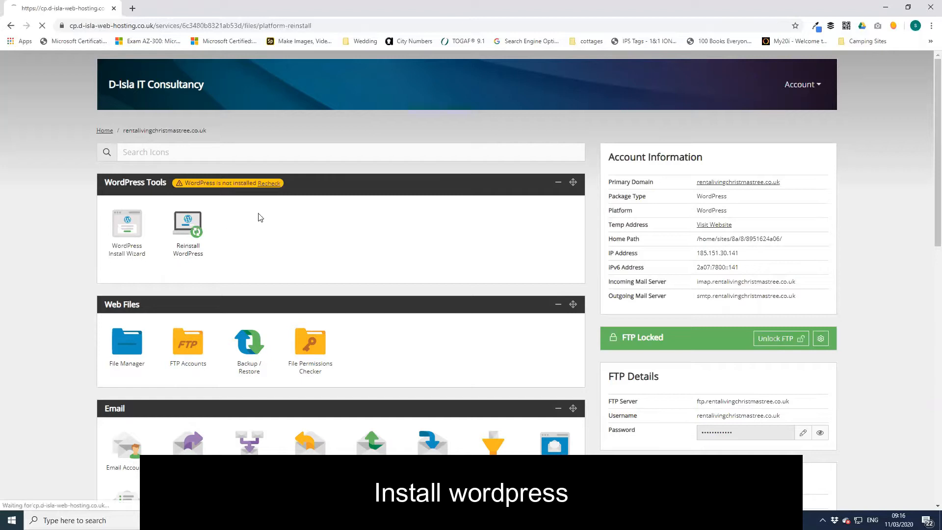
left_click(108, 242)
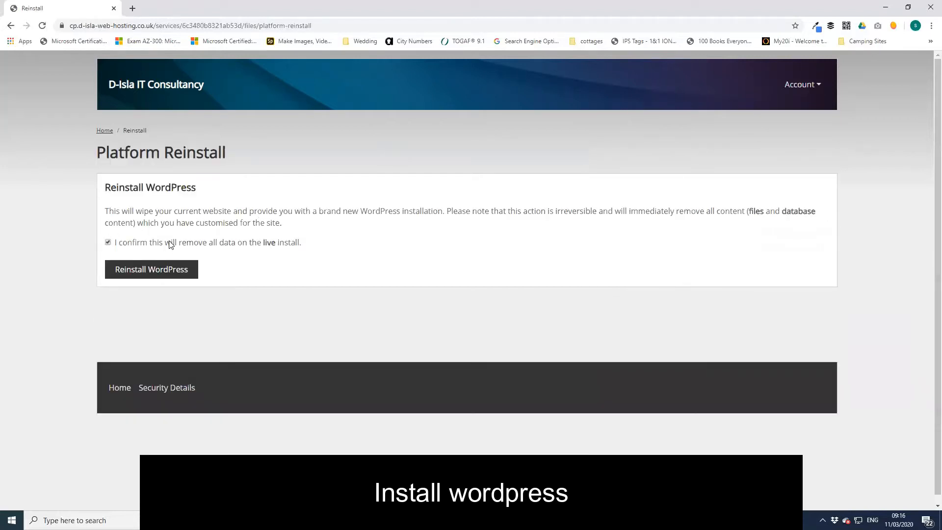
left_click(162, 269)
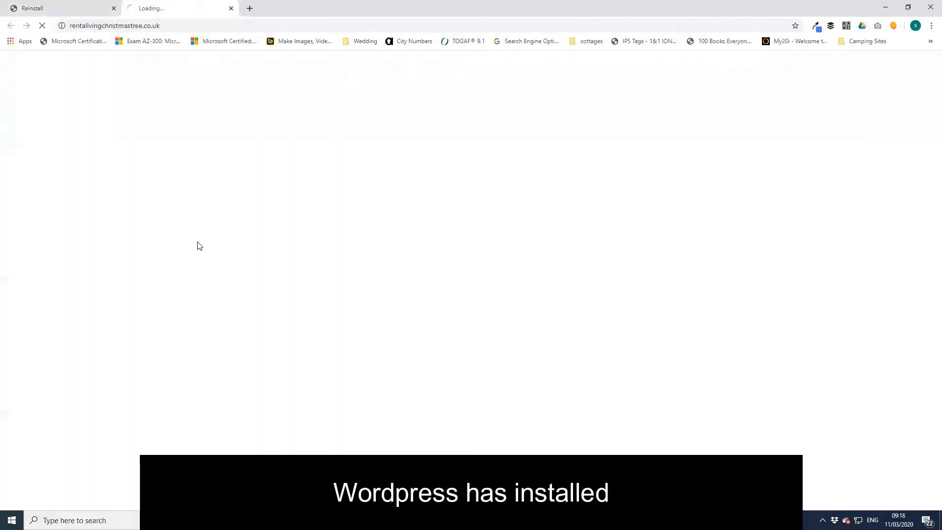
left_click(198, 245)
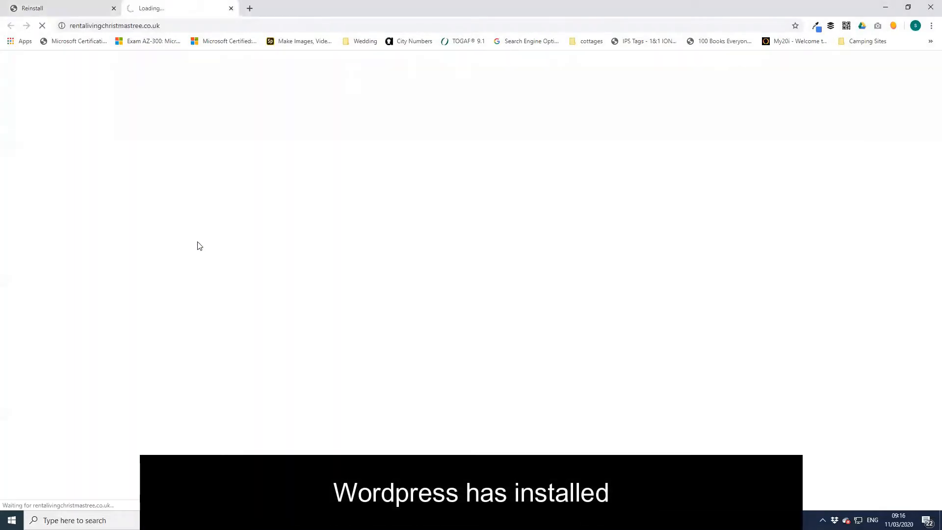
left_click(64, 6)
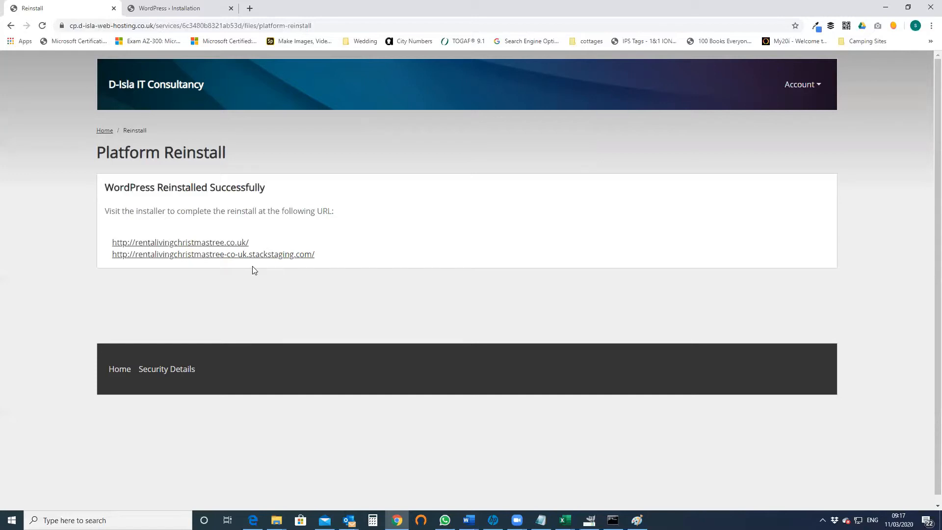
- Select English (UK) as the WordPress installer language and continue
left_click(172, 8)
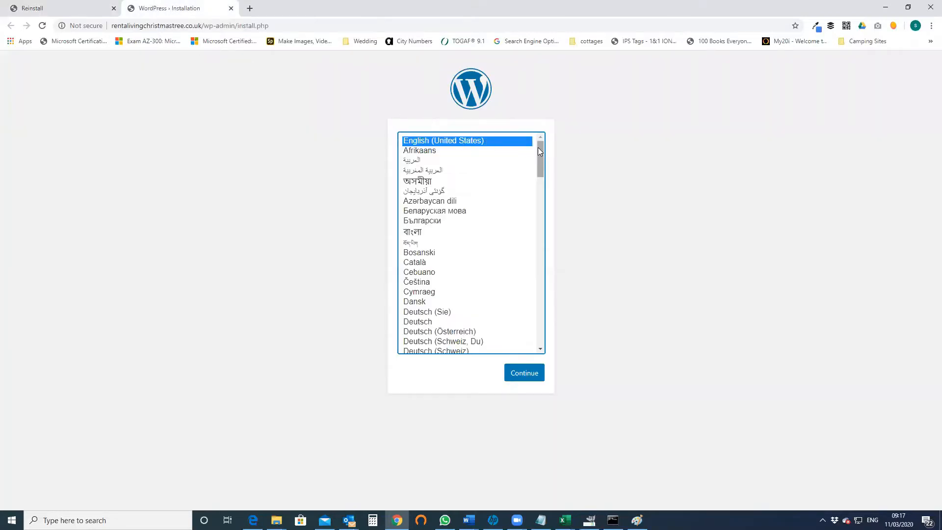
left_click_drag(541, 153, 535, 178)
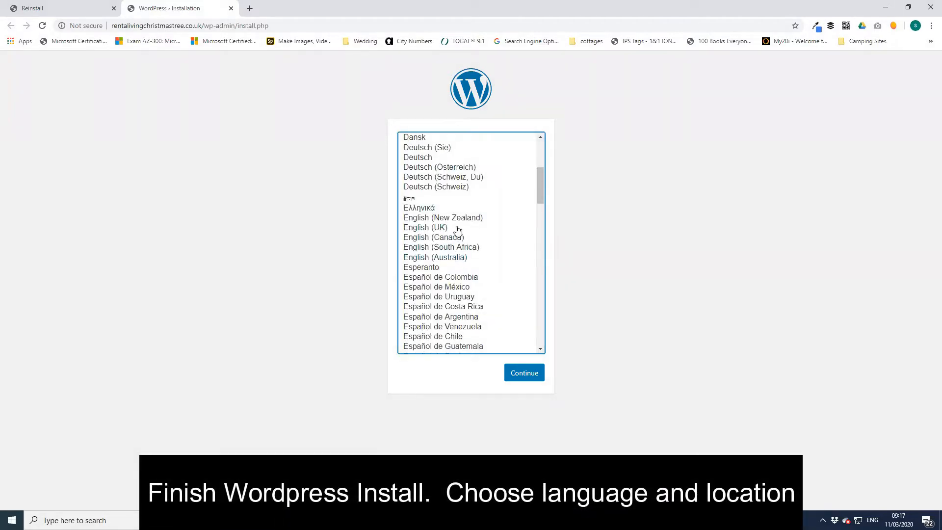
left_click(454, 228)
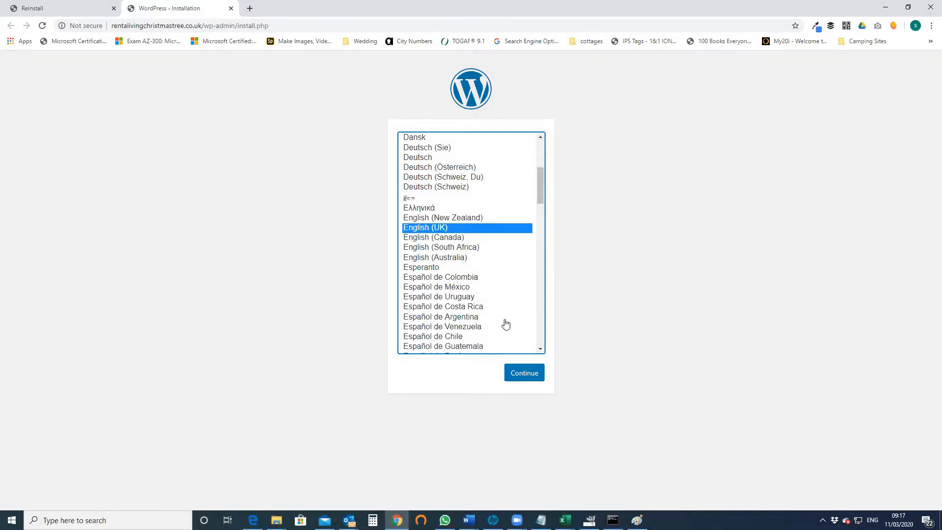
left_click(523, 375)
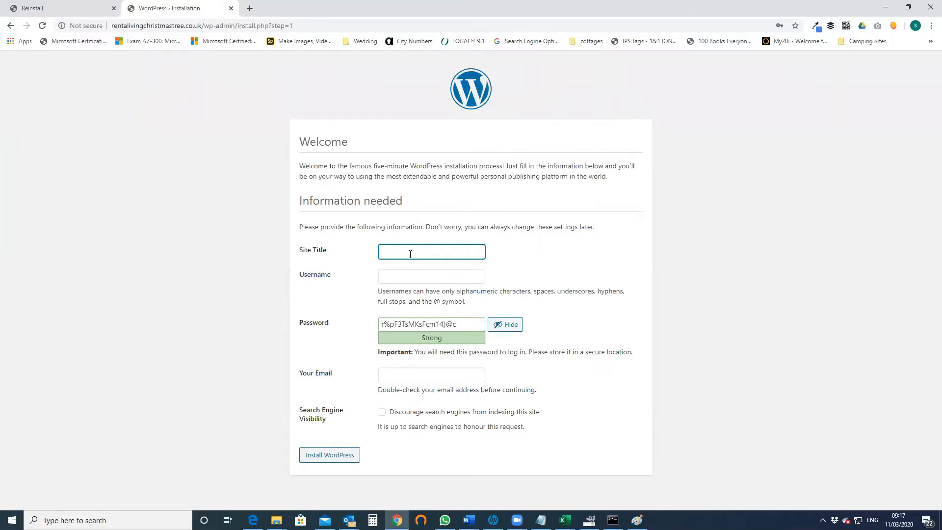
- Enter site title 'Rent a living Christmas Tree', admin username, password and e-mail, then install
type("Rent a living Christmas Tree")
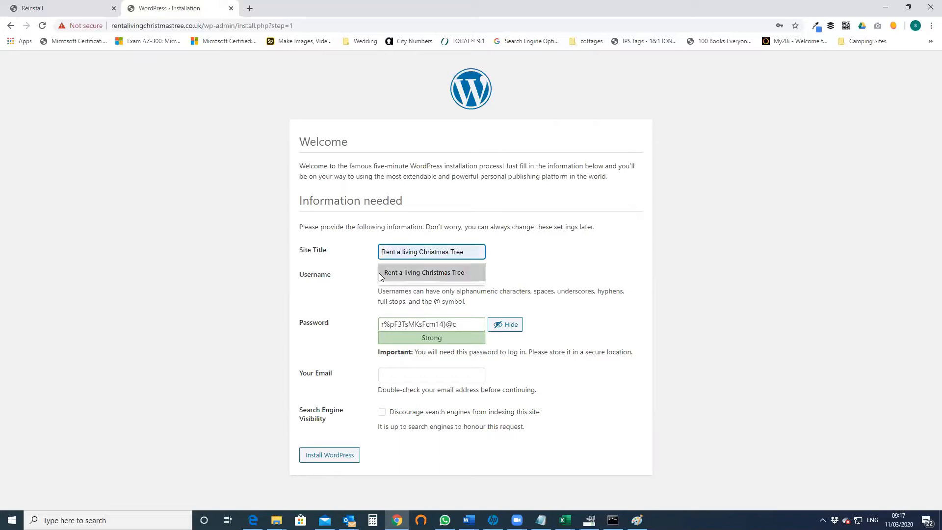
left_click(395, 272)
left_click(400, 274)
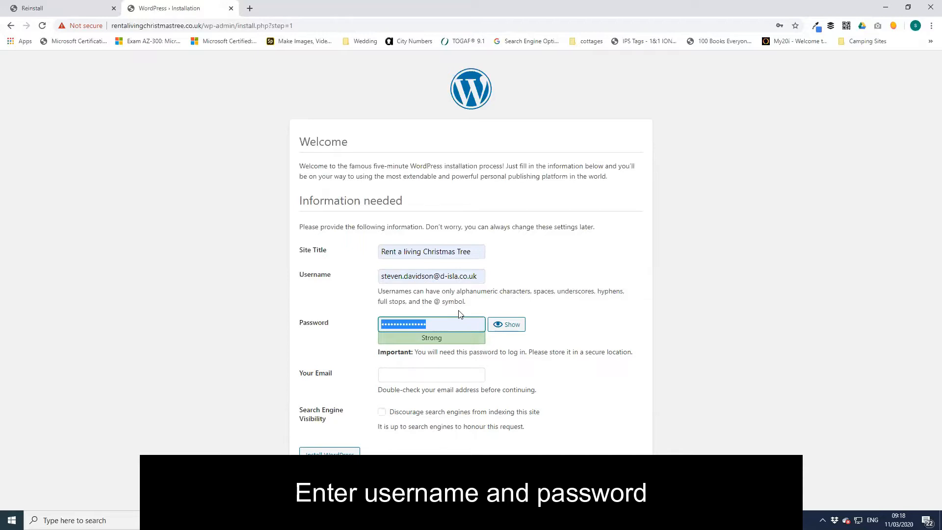
left_click(427, 376)
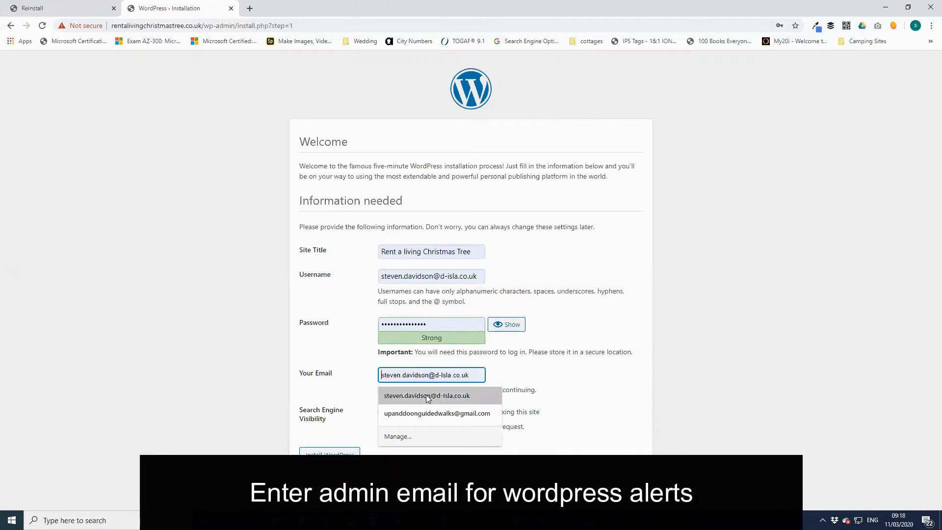
left_click(426, 394)
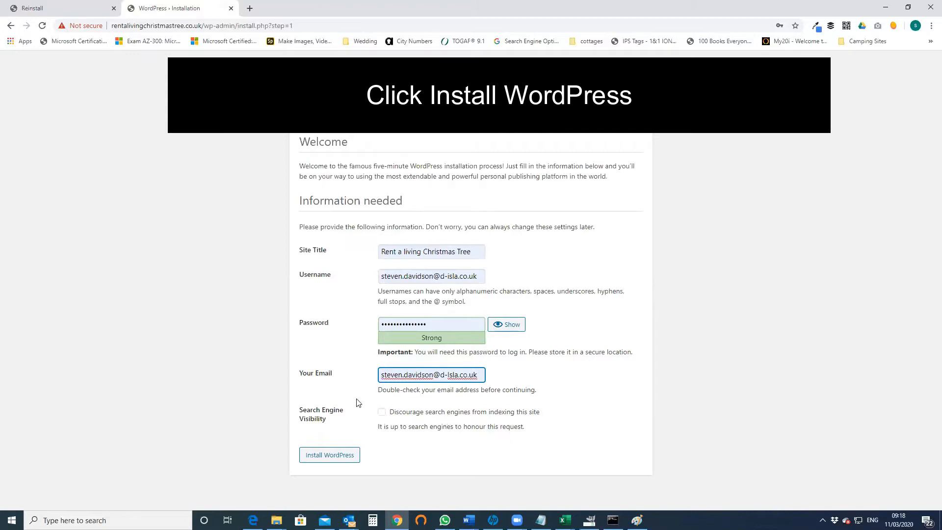
left_click(347, 454)
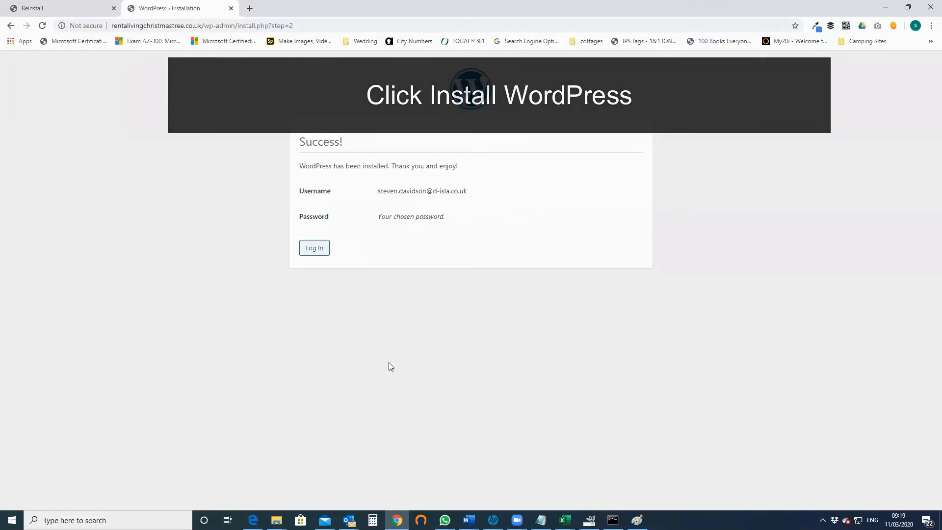
- Go to the login page, change the address to /wp-admin, and log in with saved credentials
left_click_drag(297, 143, 344, 143)
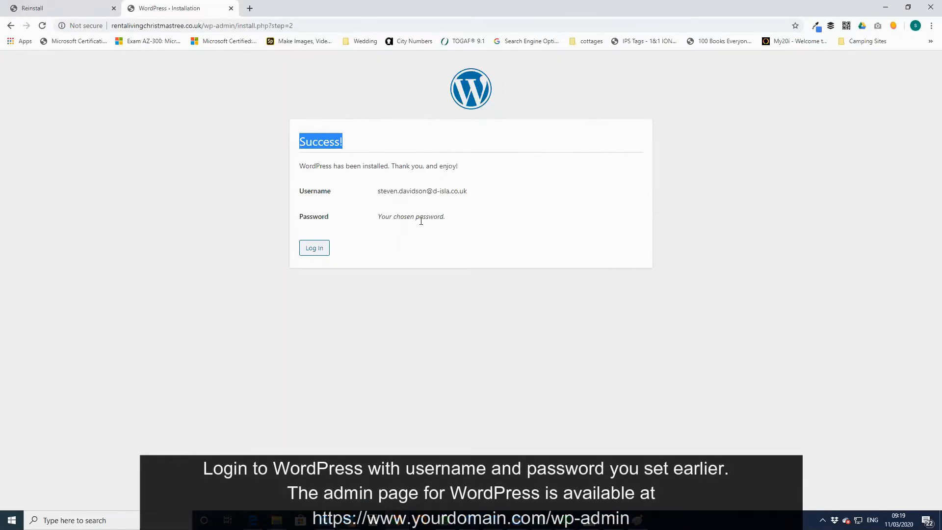
left_click(405, 238)
left_click(321, 249)
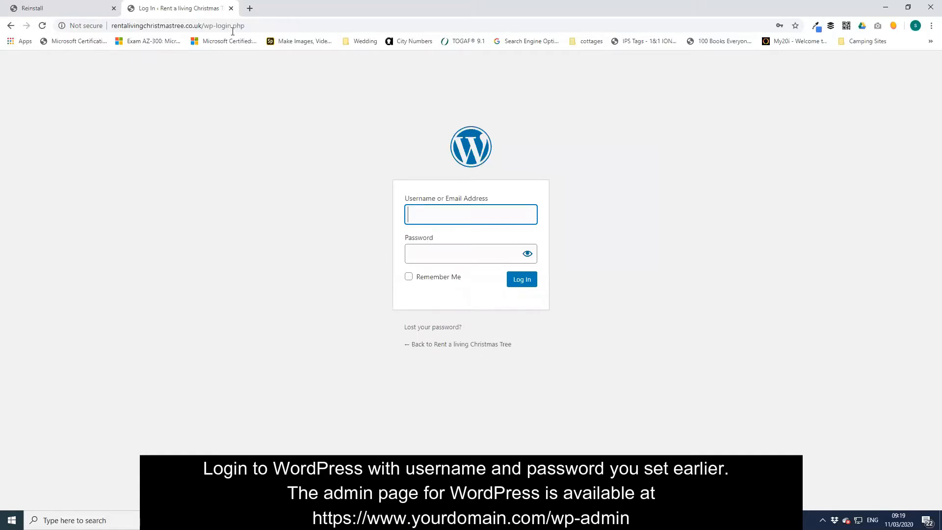
left_click_drag(204, 26, 252, 20)
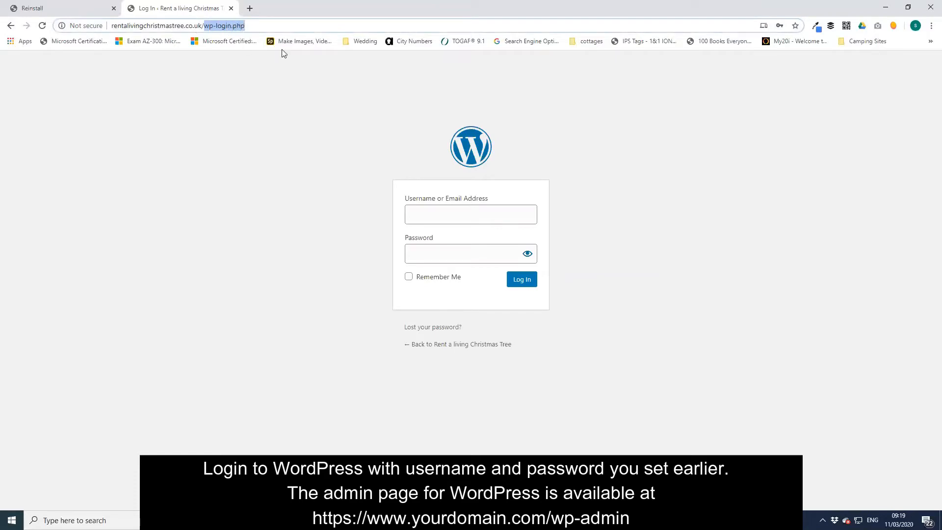
left_click(216, 27)
left_click_drag(216, 26, 465, 20)
type("admin")
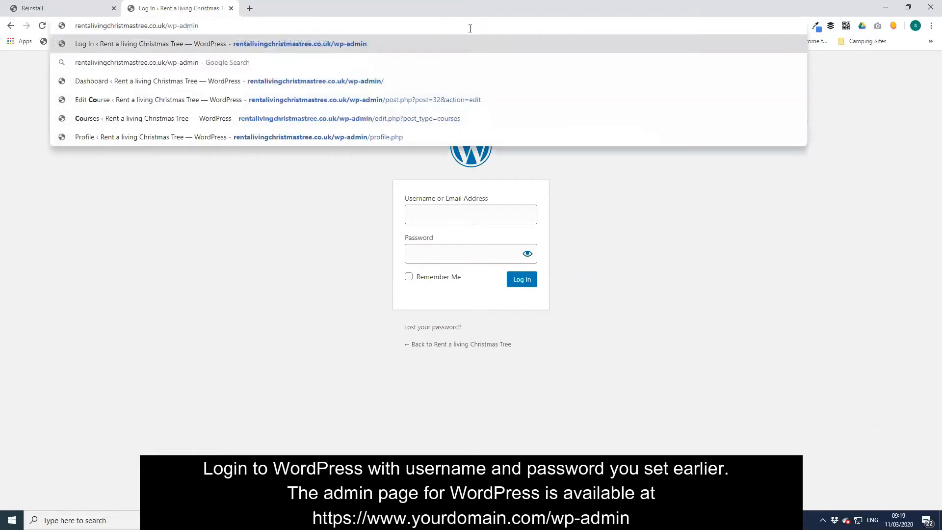
key("Return")
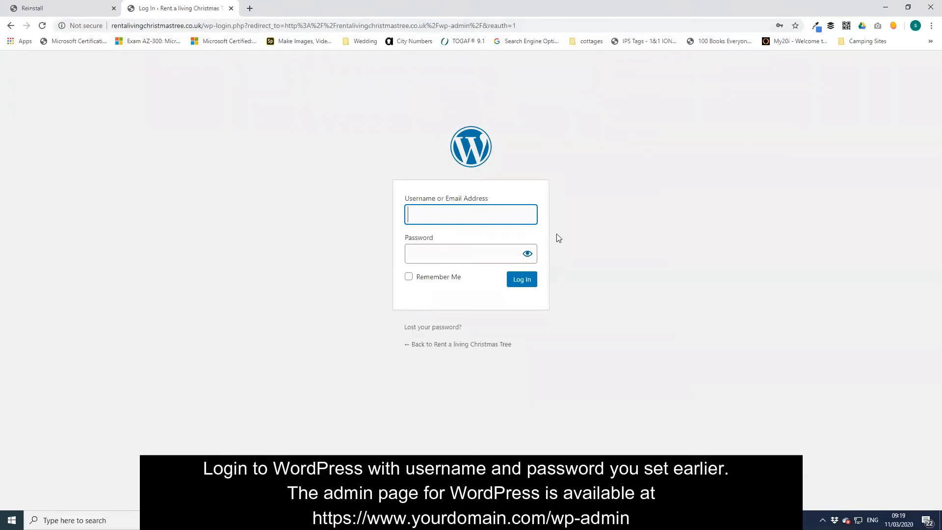
left_click(466, 213)
left_click(462, 243)
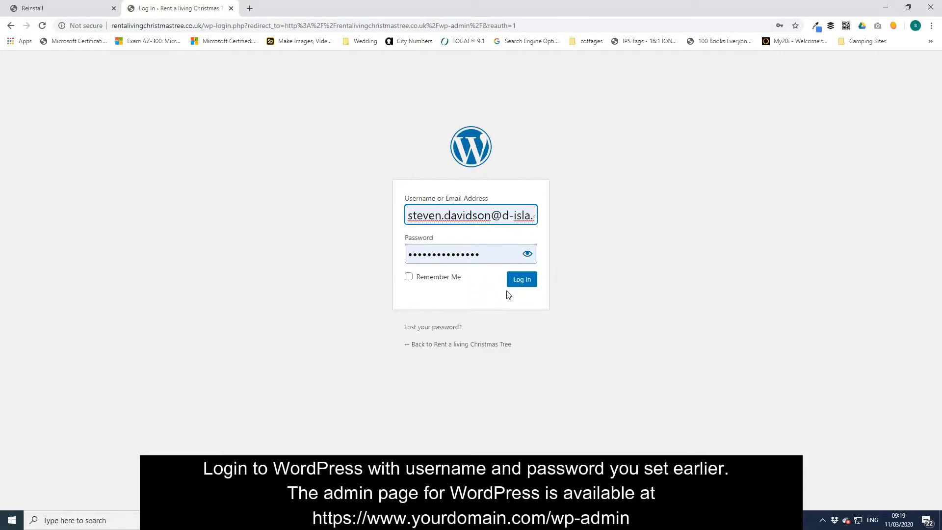
left_click(514, 280)
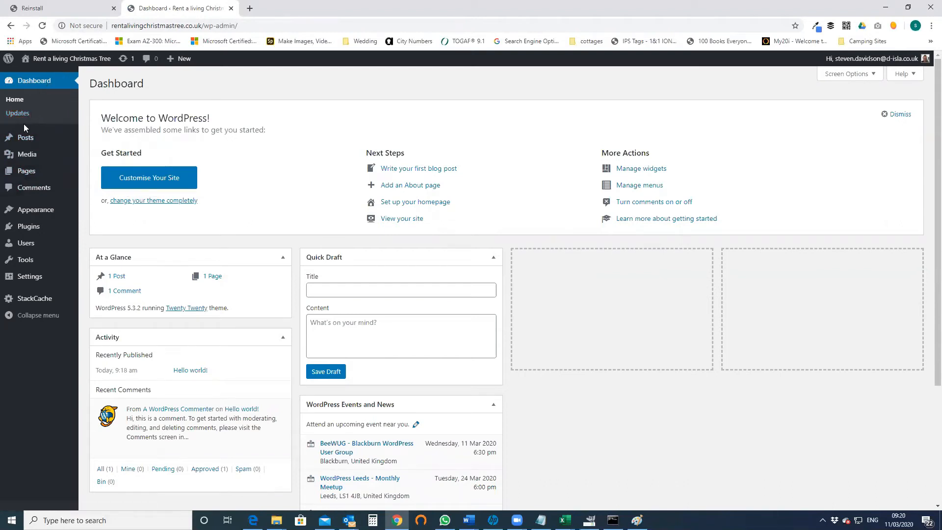
- Open the live site in a new tab, review its Hello world! front page, and return to the Dashboard
mouse_move(54, 140)
right_click(45, 64)
left_click(71, 71)
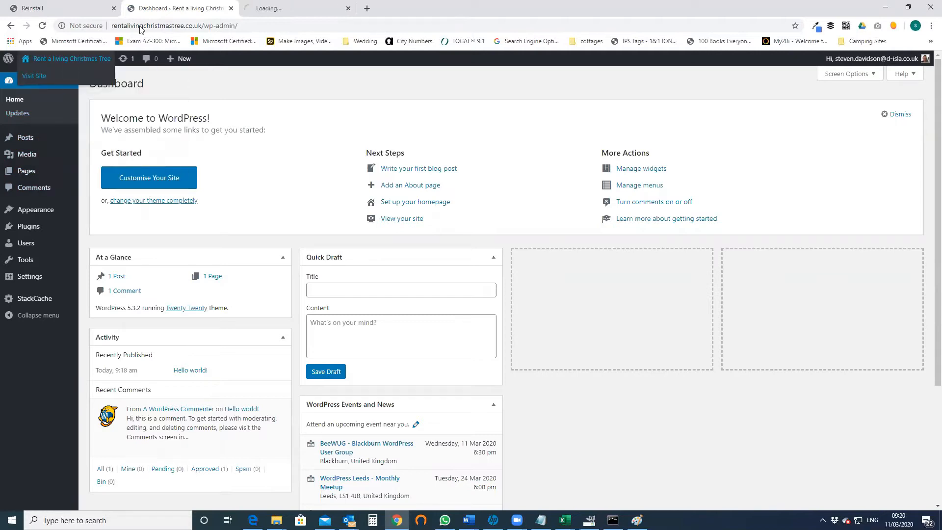
left_click(295, 8)
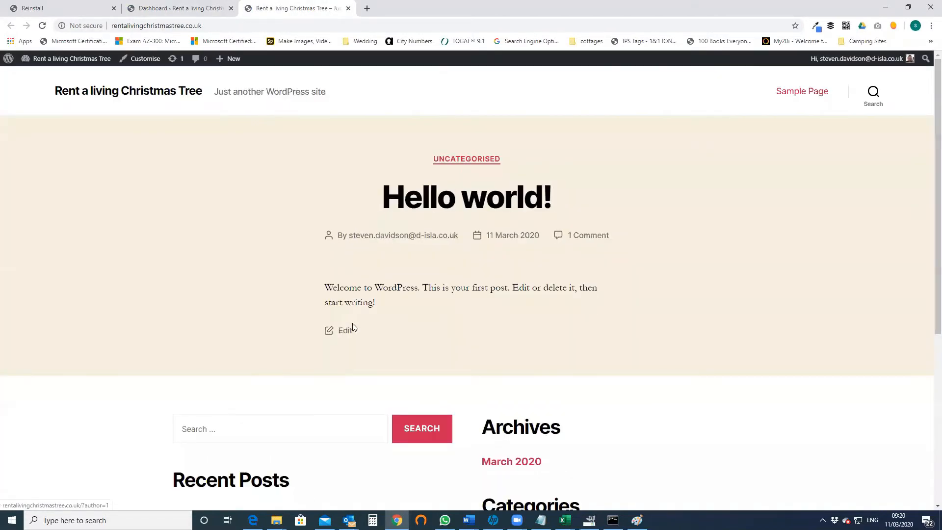
scroll(354, 328, "down", 5)
scroll(357, 332, "up", 5)
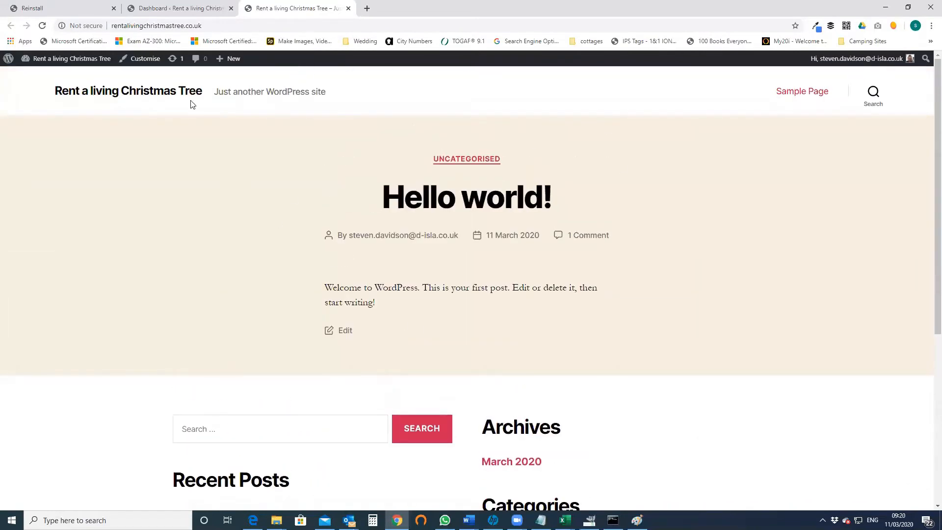
scroll(251, 115, "down", 5)
scroll(251, 115, "up", 5)
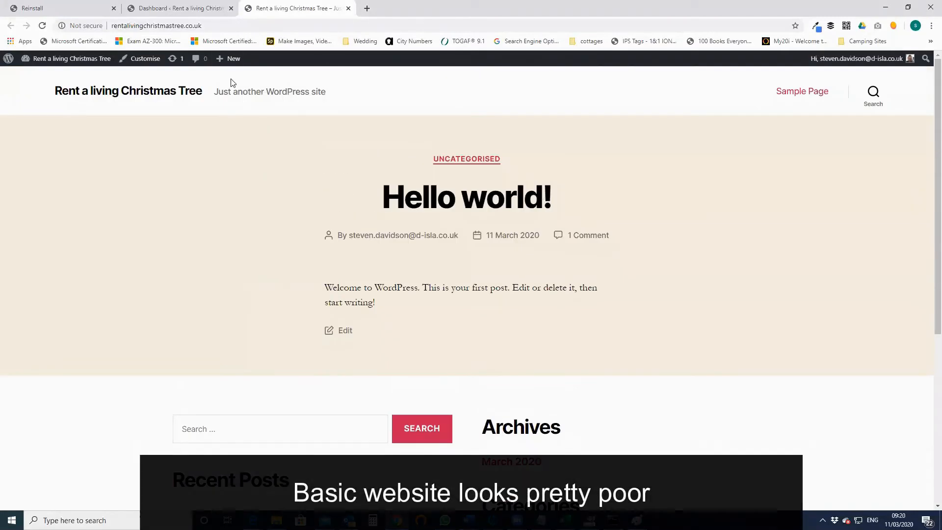
left_click(188, 9)
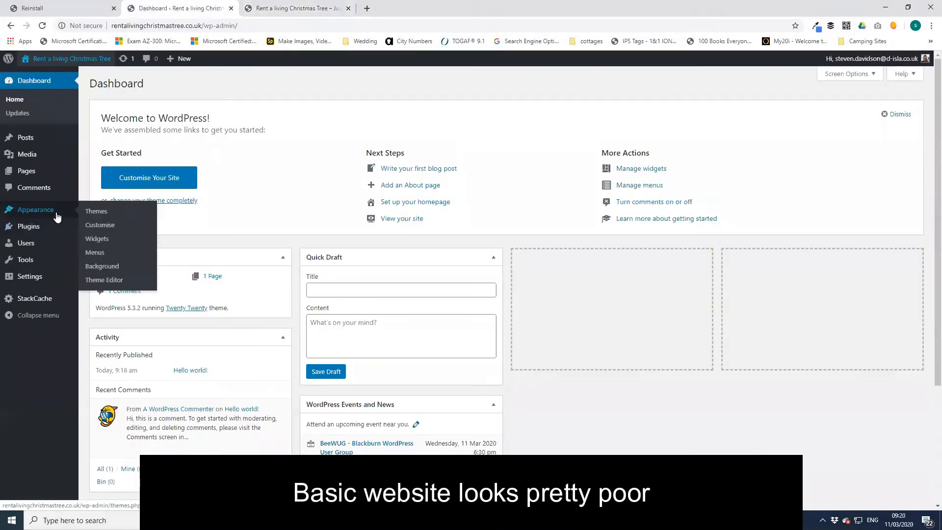
- Activate the Twenty Seventeen theme and reload the live site to check its photo header
left_click(98, 211)
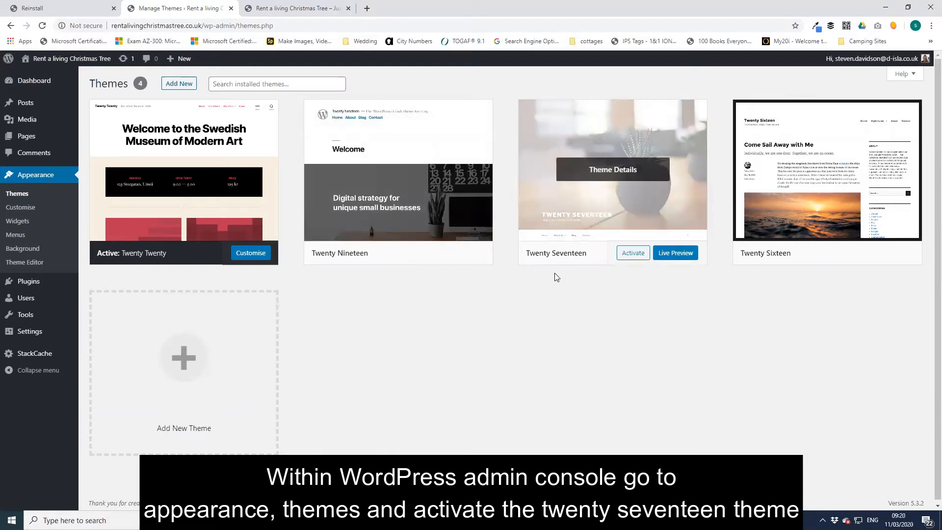
left_click(636, 255)
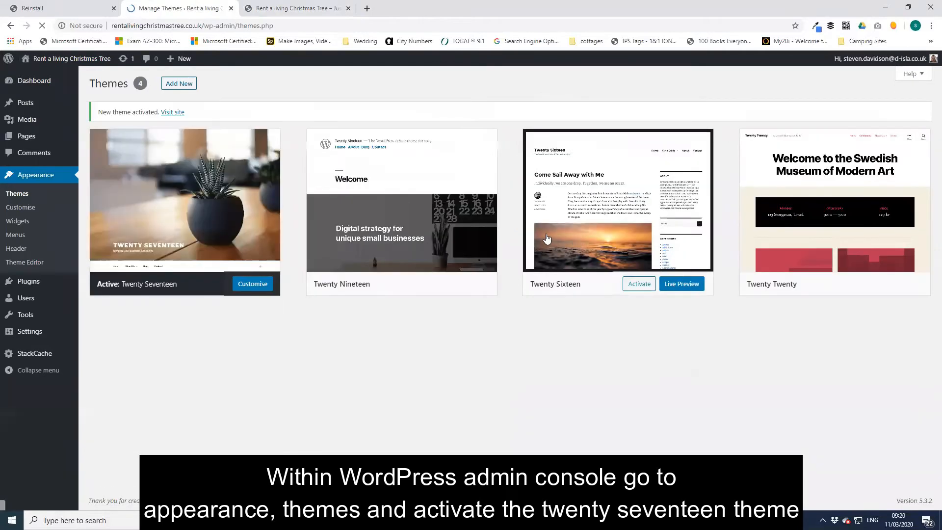
left_click(292, 8)
left_click(283, 25)
key("Return")
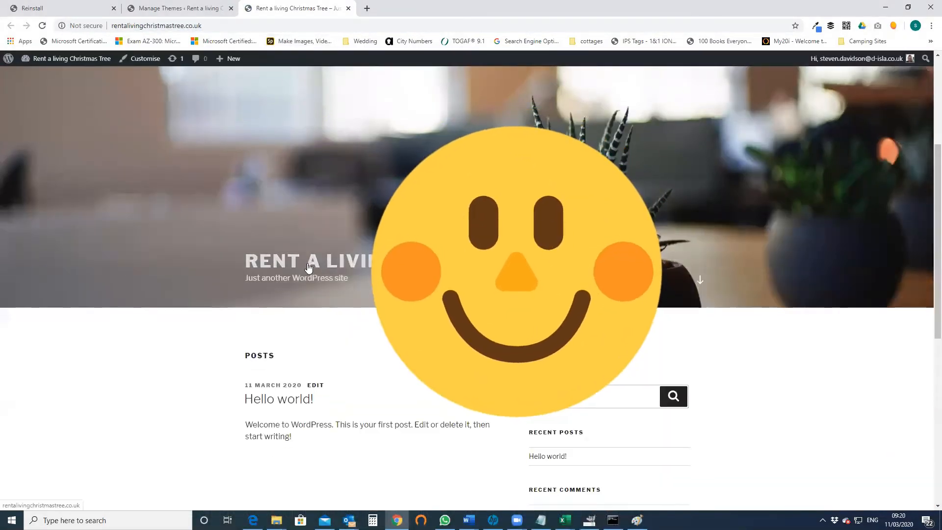
scroll(308, 267, "down", 7)
scroll(307, 266, "up", 11)
scroll(309, 260, "down", 10)
scroll(319, 261, "up", 4)
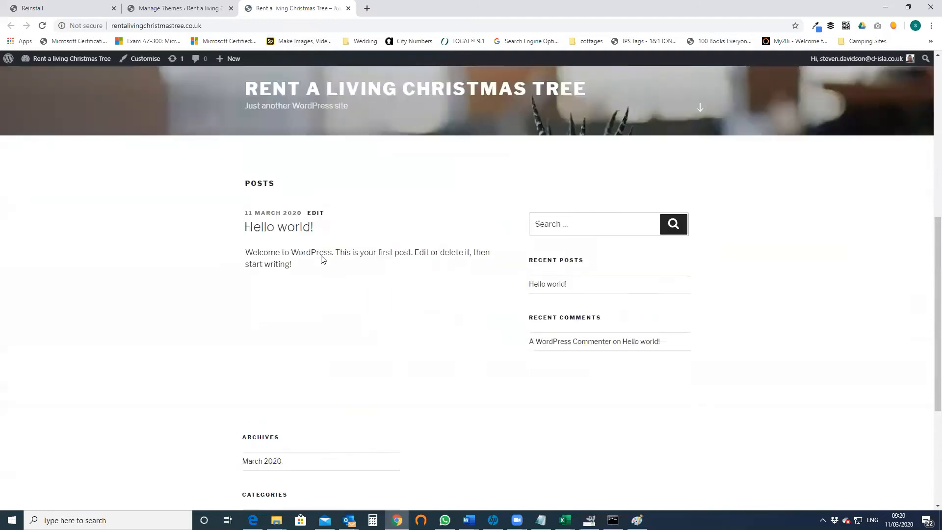
scroll(321, 252, "up", 7)
scroll(319, 251, "down", 9)
scroll(320, 254, "up", 2)
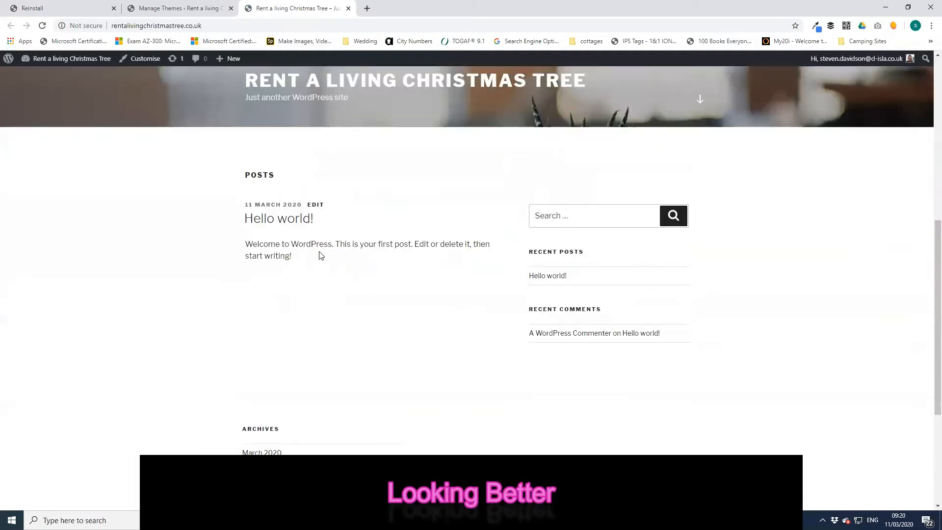
scroll(314, 235, "up", 6)
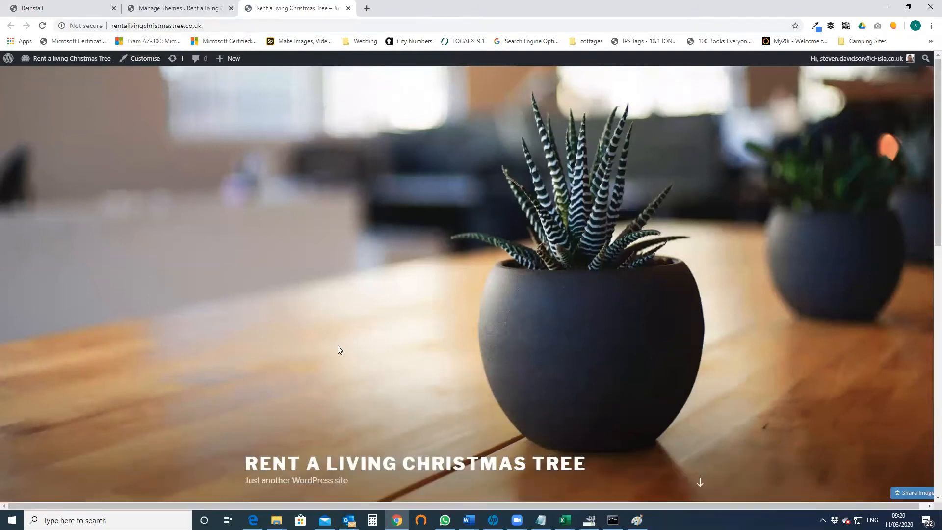
scroll(319, 379, "down", 2)
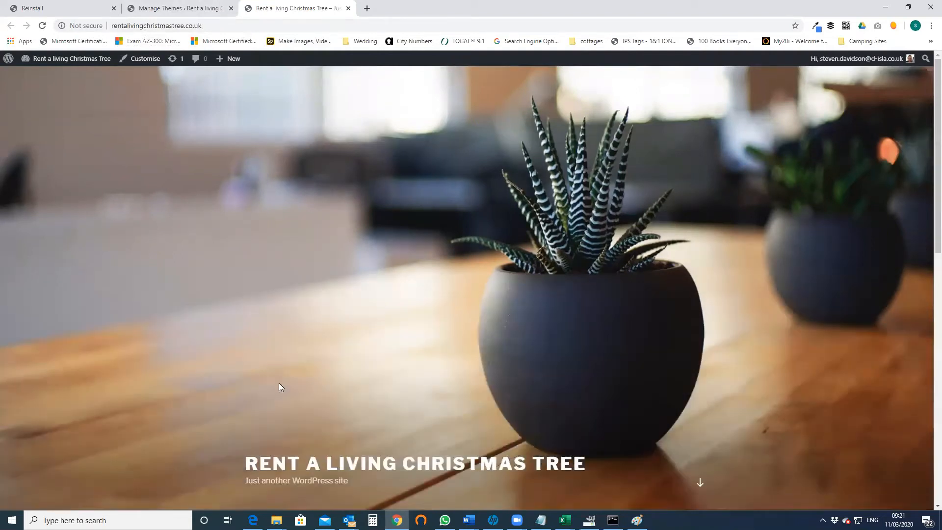
- Open Site Identity in the Customiser, keeping the site title and tagline displayed
left_click(143, 59)
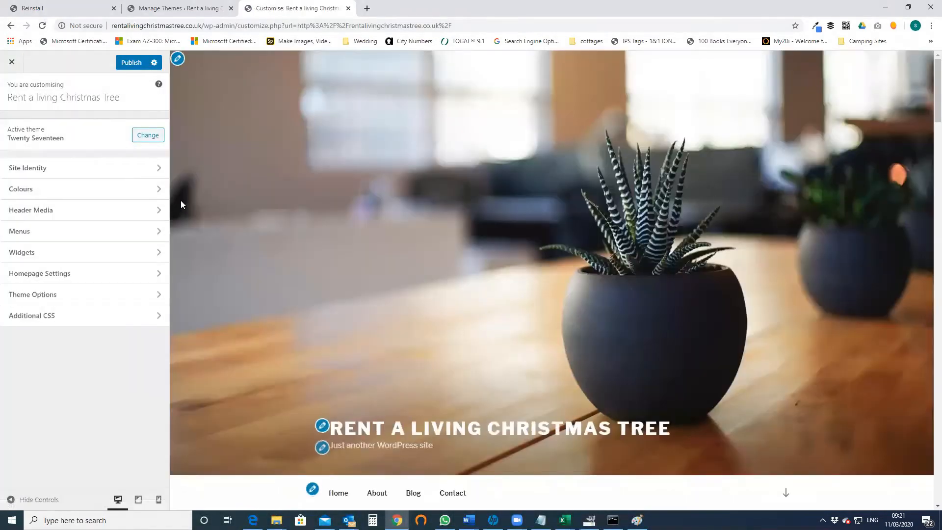
left_click(140, 174)
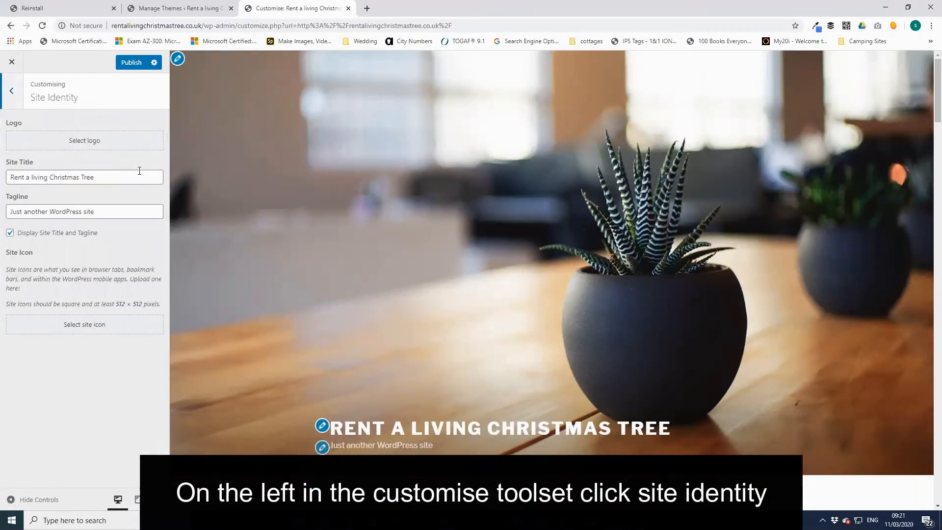
left_click_drag(99, 212, 6, 219)
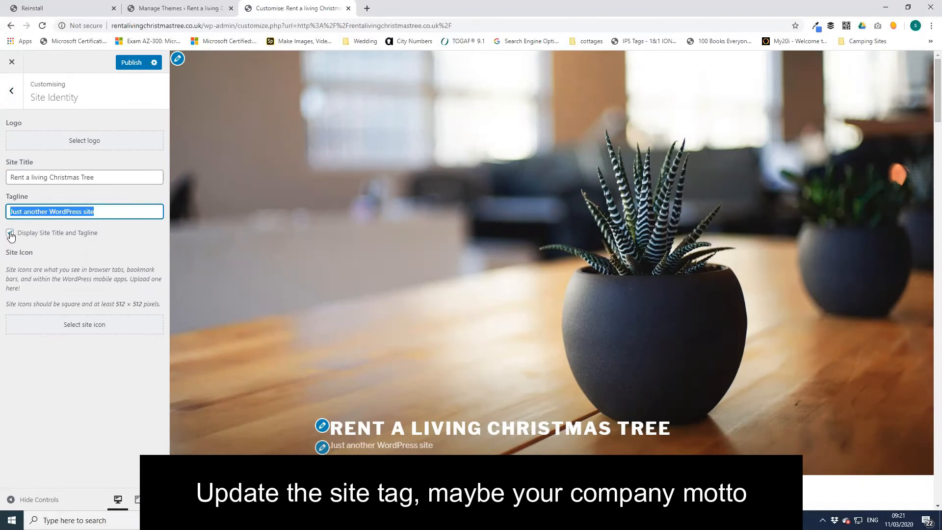
left_click(10, 233)
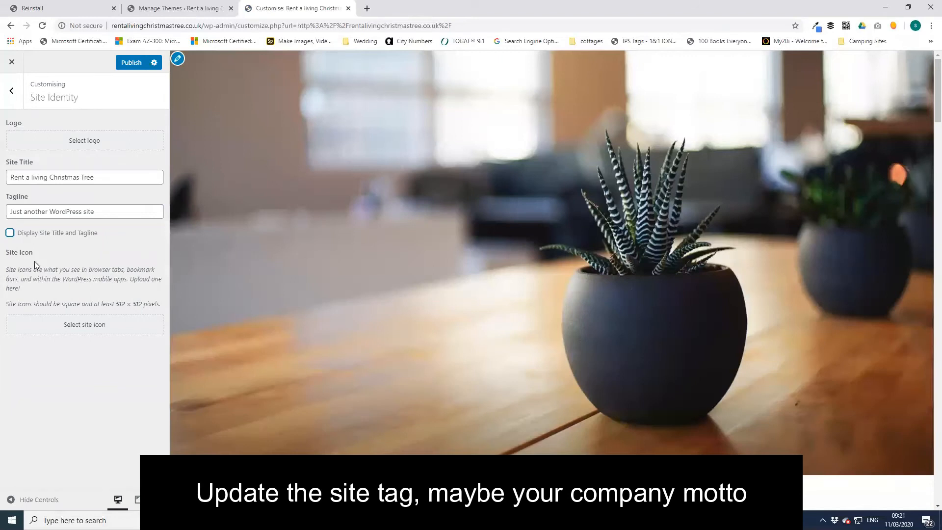
left_click(10, 234)
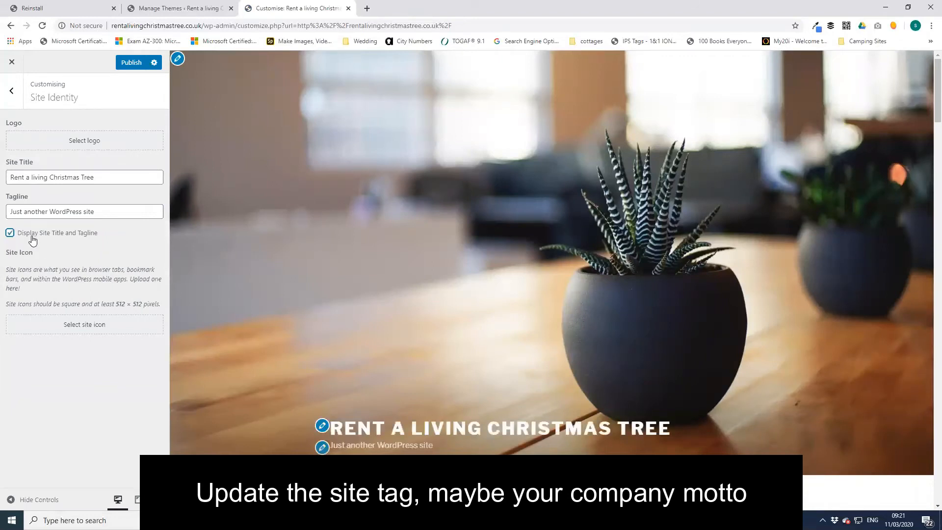
- Replace the tagline with 'Saving the world one Christmas tree at a time', fixing the spelling
triple_click(111, 209)
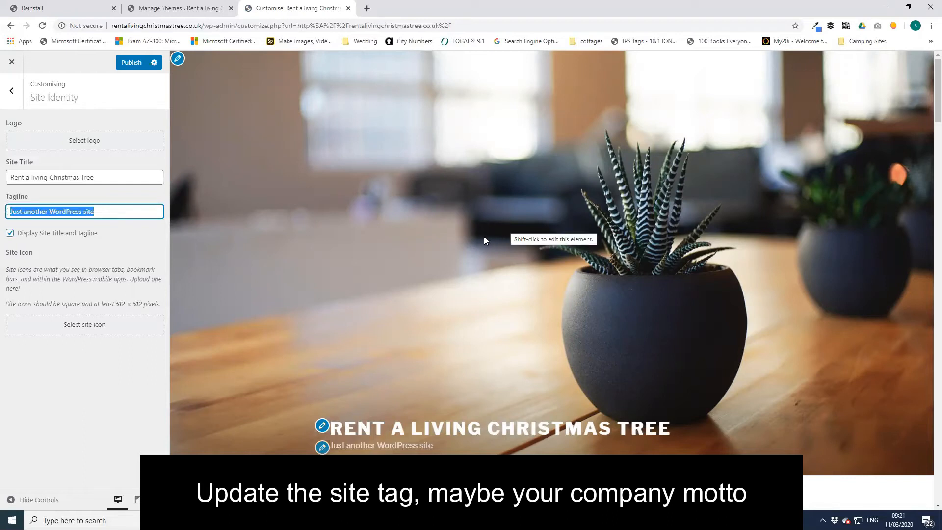
type("Savinf")
key("BackSpace")
type("g the world")
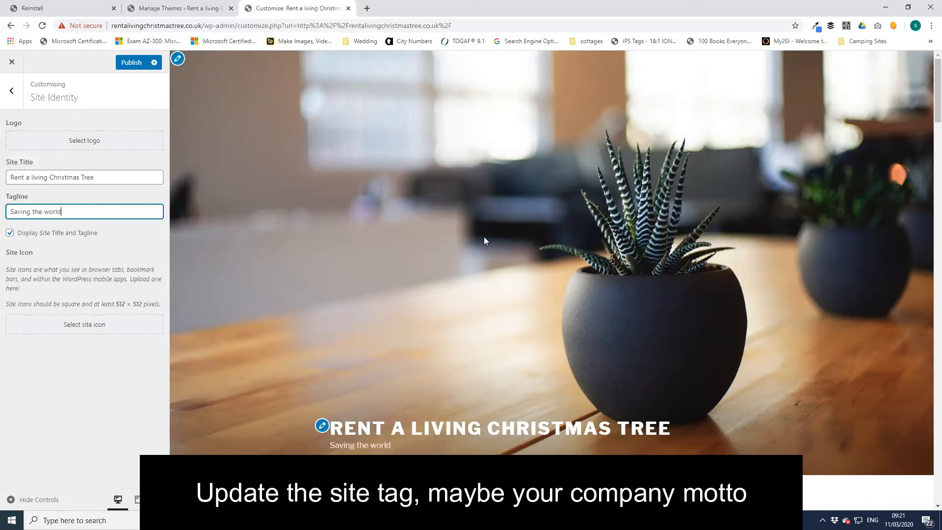
type("ne c")
type("hristam")
type("mas")
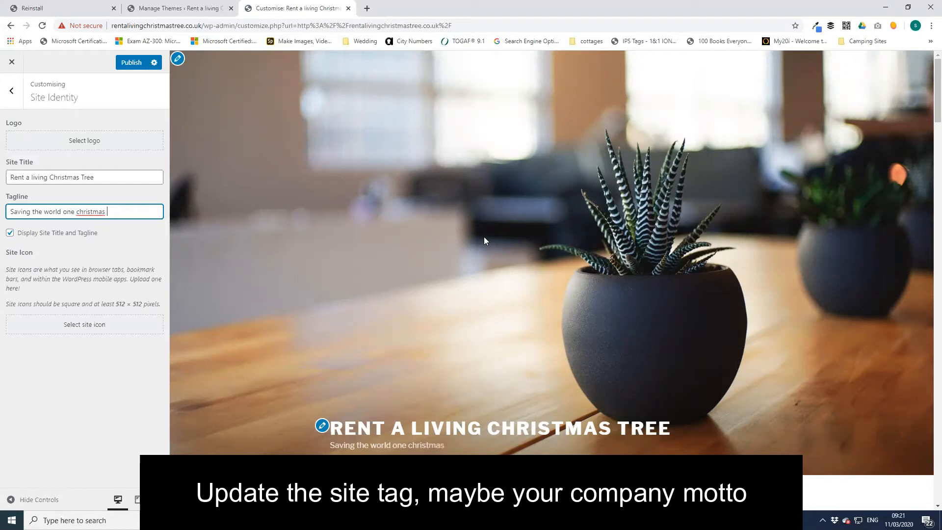
right_click(100, 212)
left_click(120, 219)
type("tree at a time")
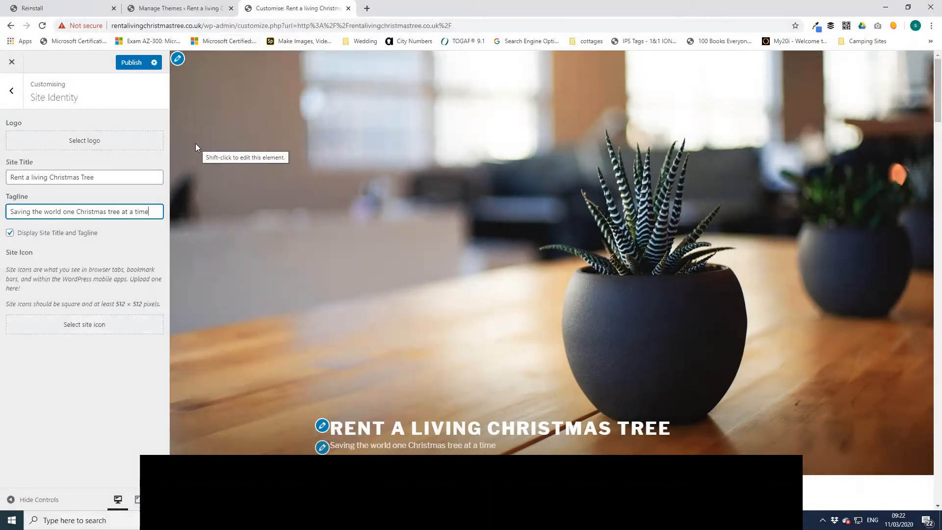
left_click(19, 97)
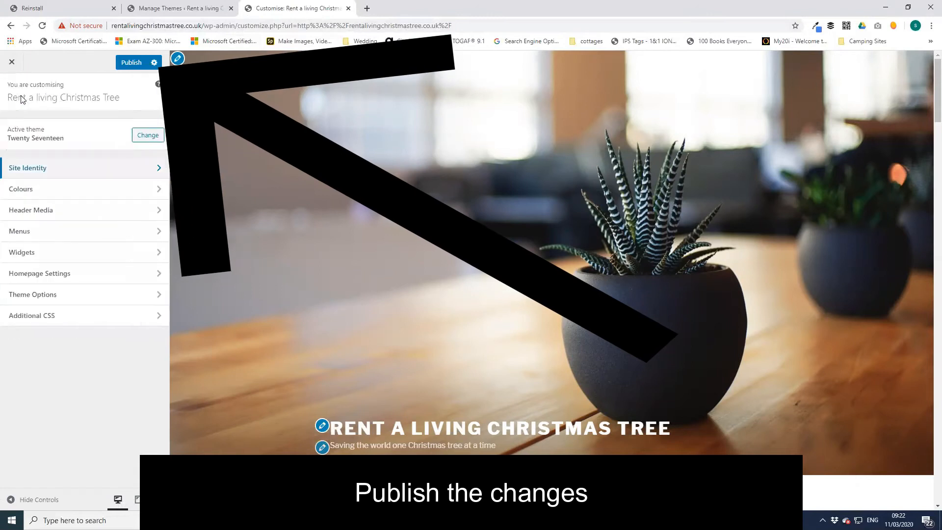
- Publish the Customiser changes and review the homepage welcome text in the preview
left_click(132, 62)
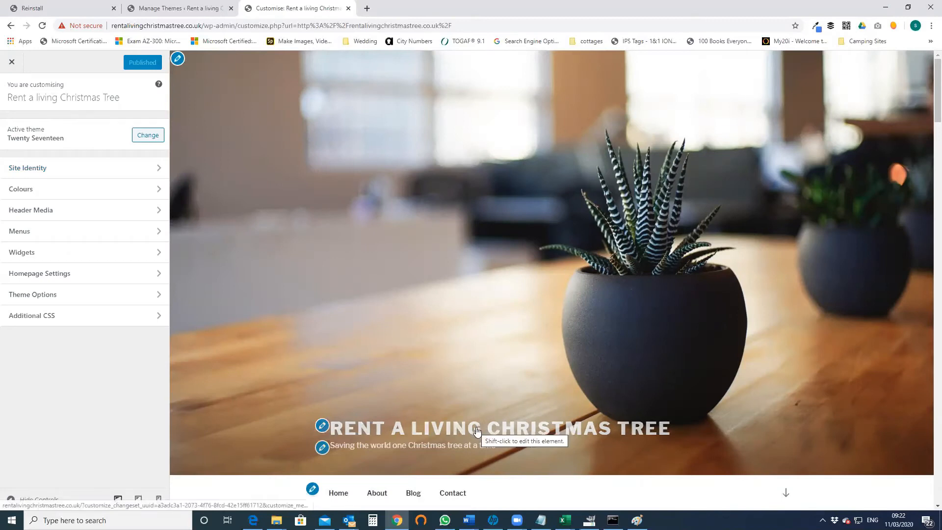
scroll(471, 425, "down", 4)
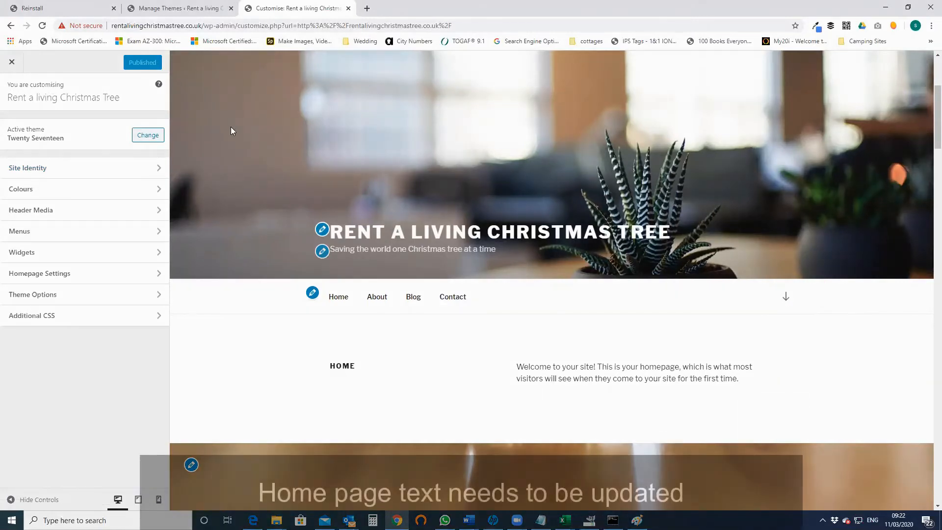
left_click_drag(521, 364, 699, 366)
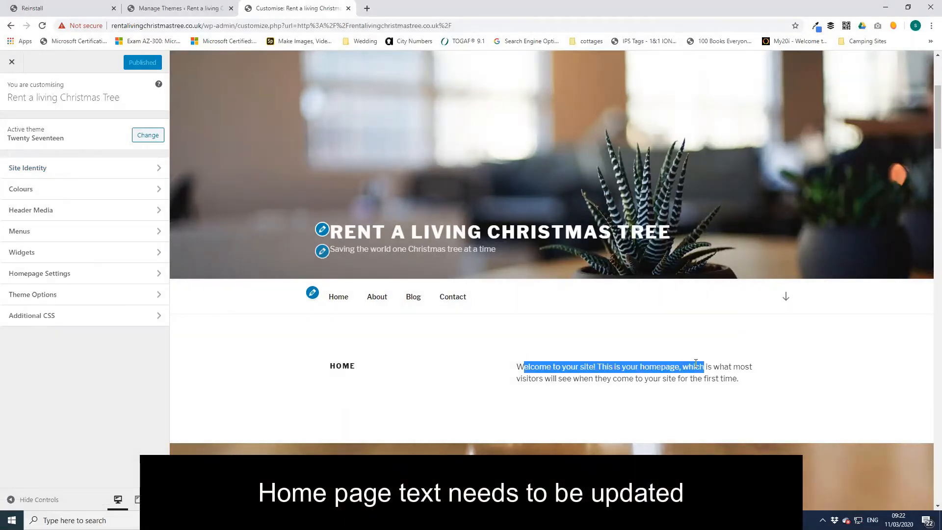
- Return to the Themes page browser tab
left_click(179, 7)
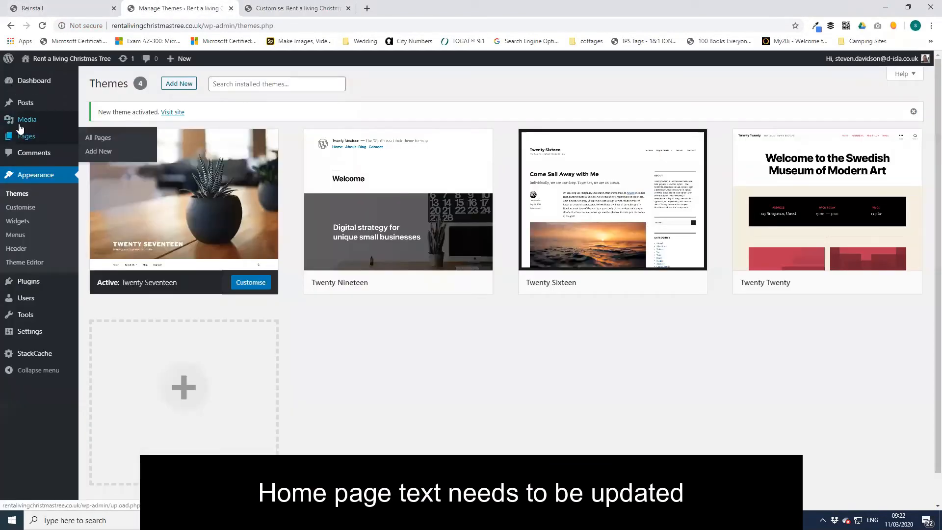
left_click(268, 6)
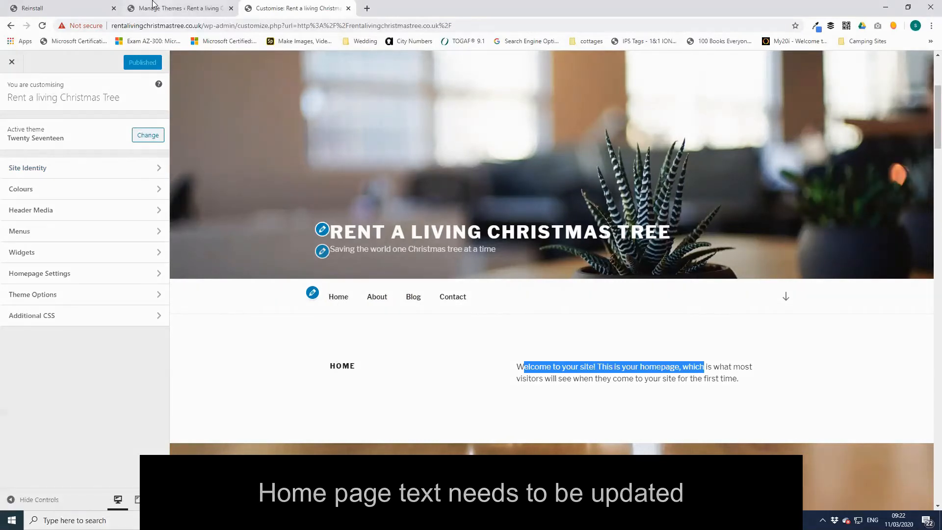
left_click(167, 8)
- Check in All Pages that Home carries the Front Page label, then return to the Customiser
left_click(22, 136)
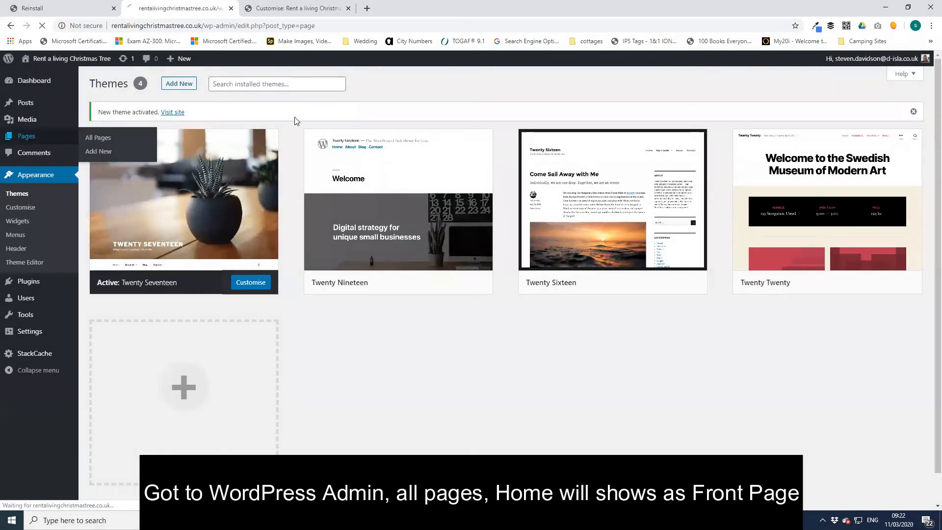
left_click(121, 272)
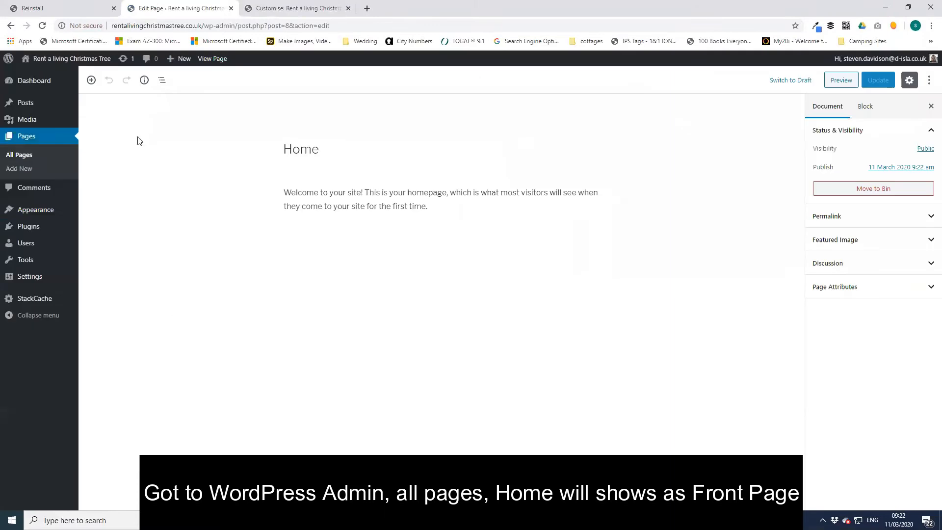
left_click(30, 156)
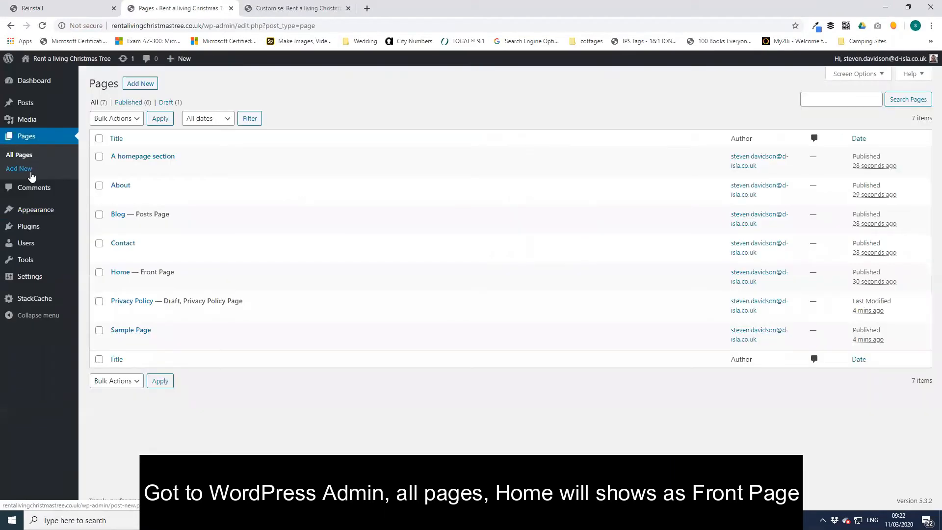
left_click_drag(177, 273, 141, 271)
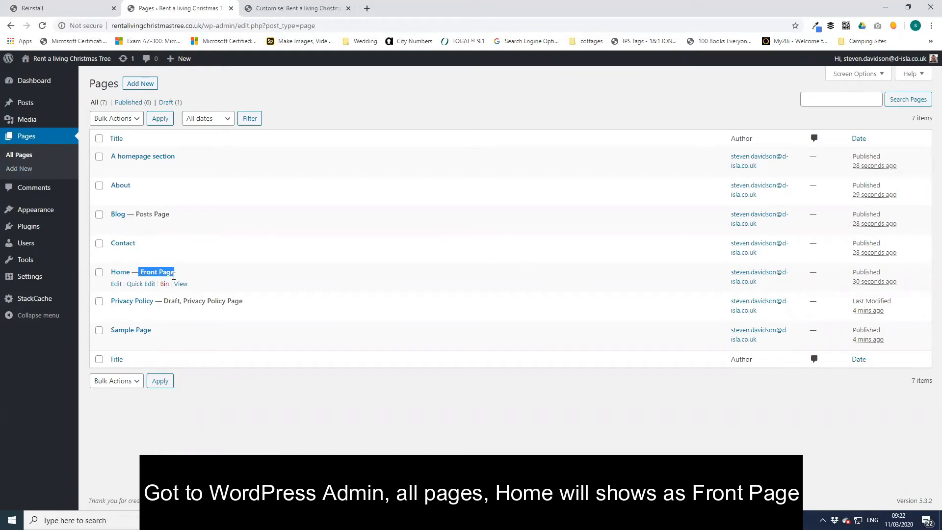
left_click(253, 11)
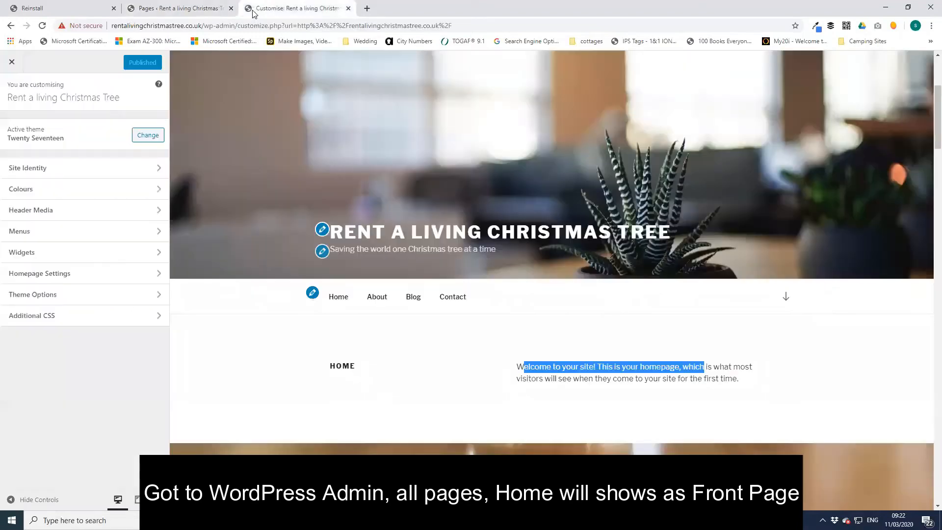
left_click(179, 7)
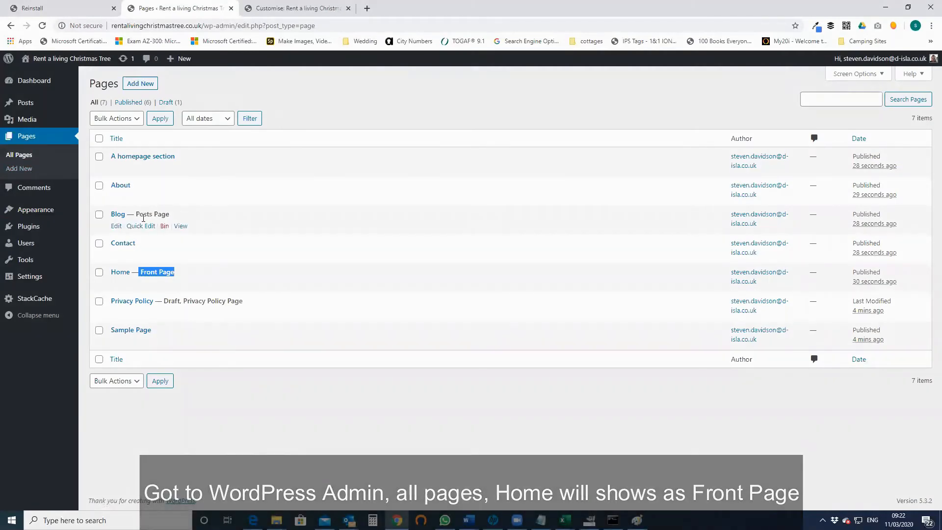
left_click(273, 8)
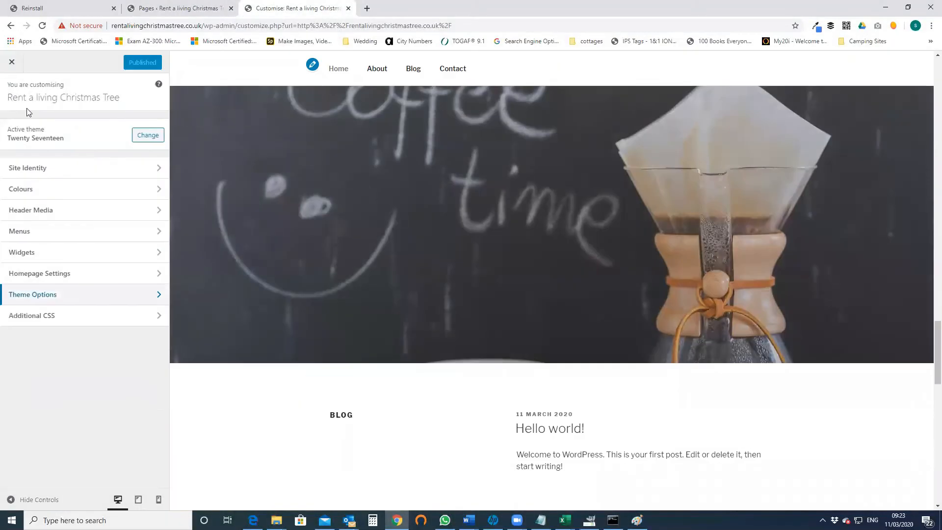
- In Homepage Settings, keep Home as the static homepage and Blog as the posts page
left_click(70, 274)
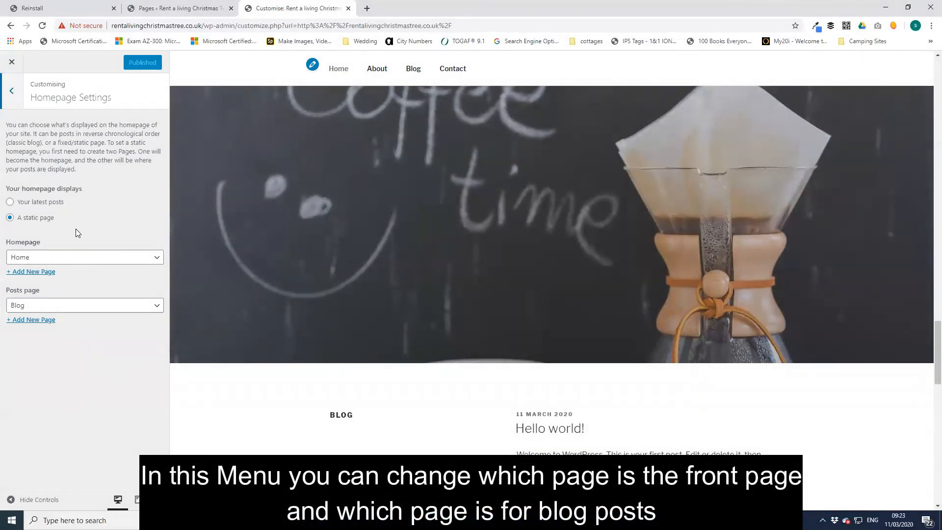
left_click(98, 305)
left_click(98, 305)
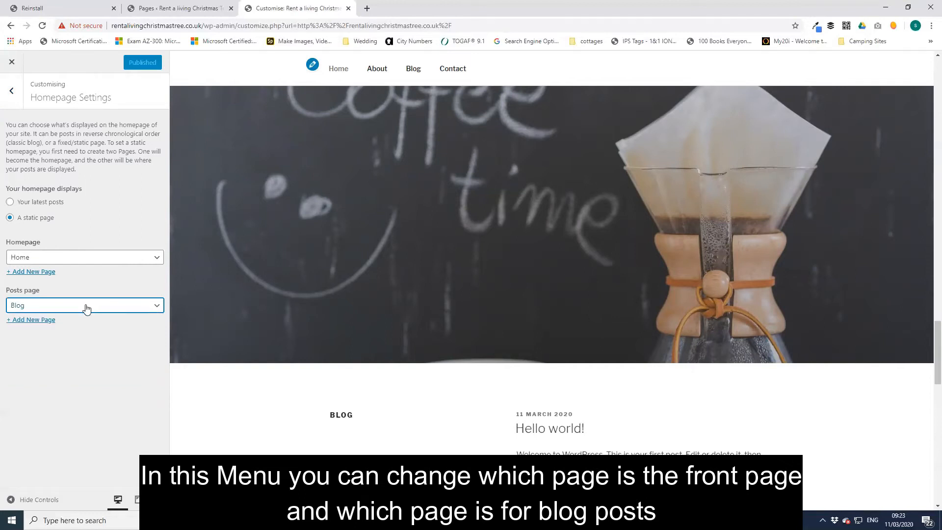
left_click(74, 263)
left_click(75, 264)
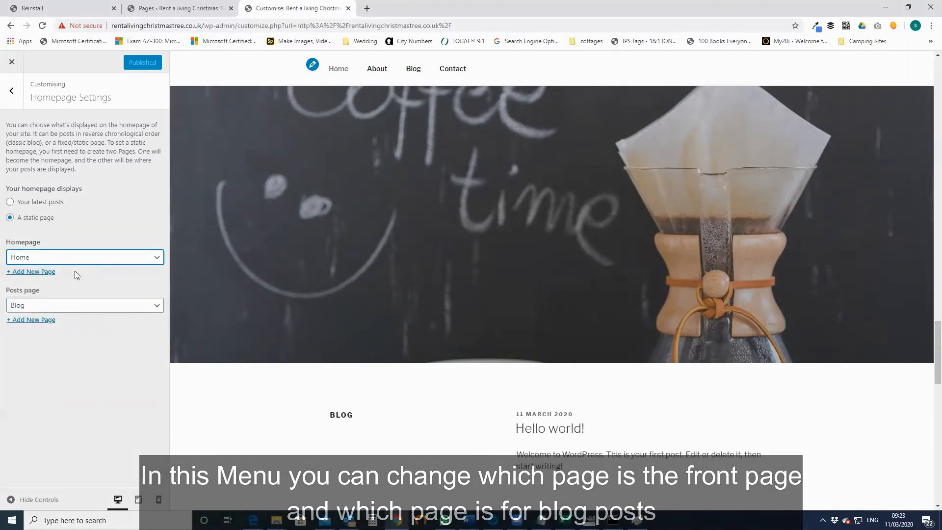
left_click(177, 8)
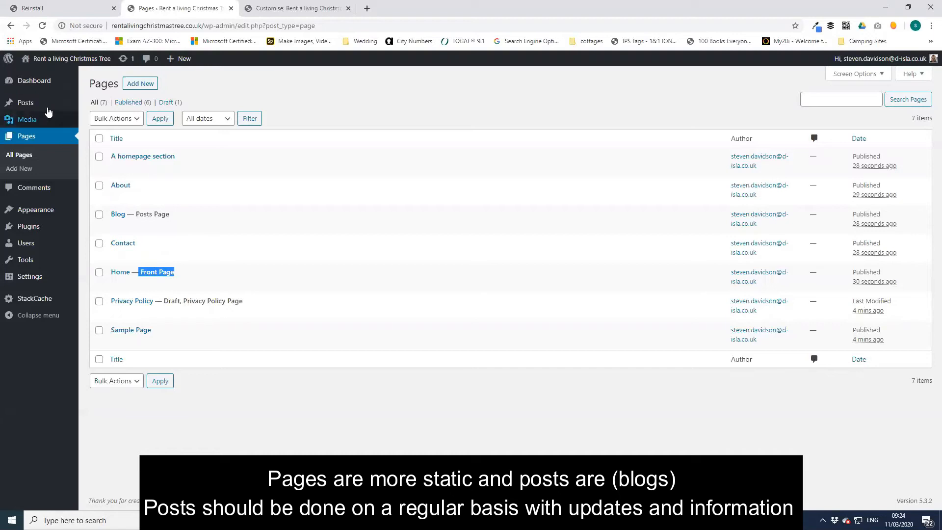
left_click(45, 106)
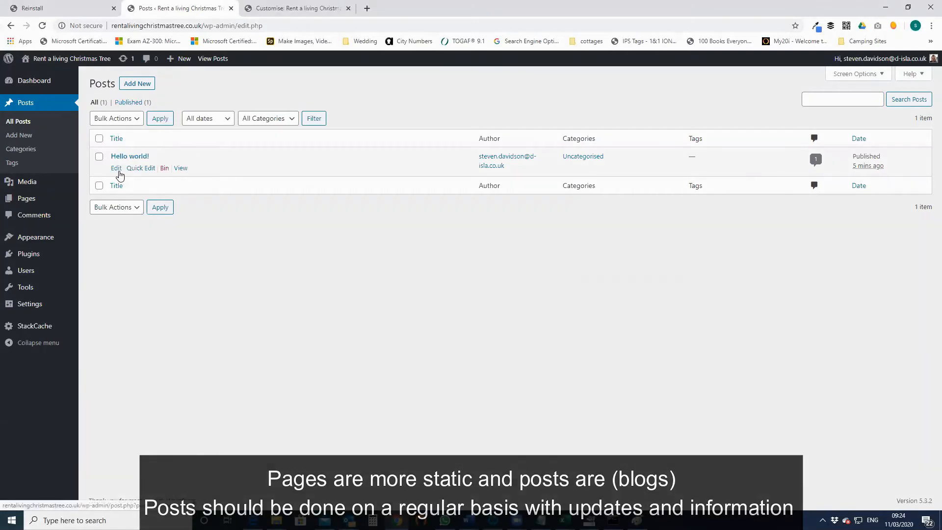
left_click(51, 198)
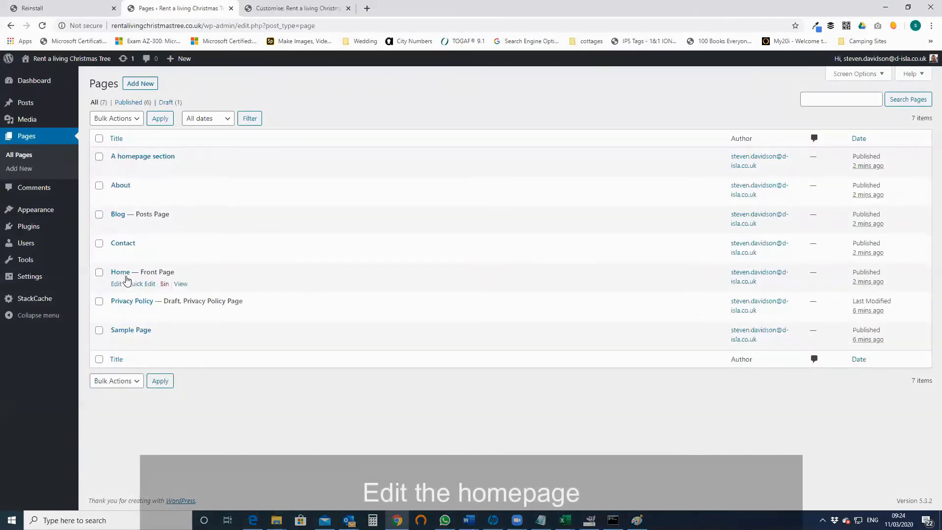
- Open the Home page in the block editor and select its title 'Home'
left_click(126, 277)
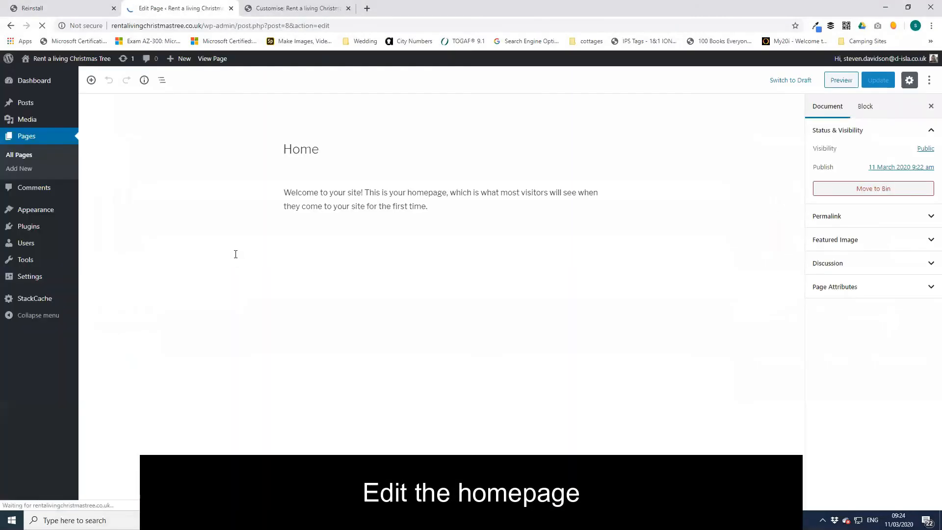
left_click(378, 157)
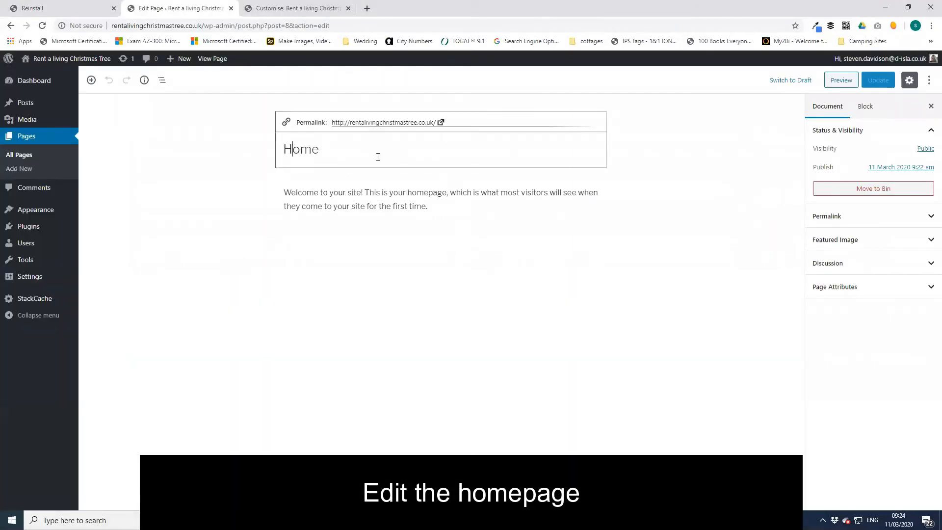
left_click_drag(375, 154, 283, 151)
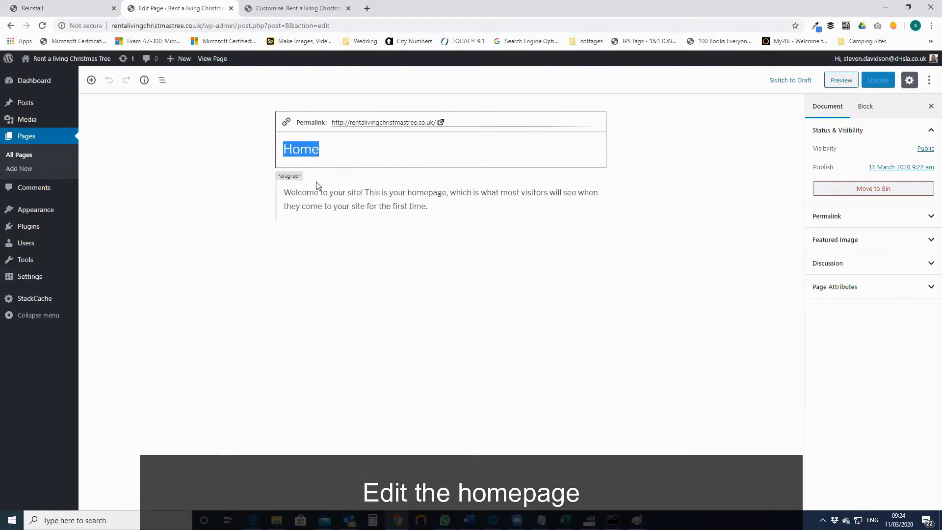
left_click(275, 14)
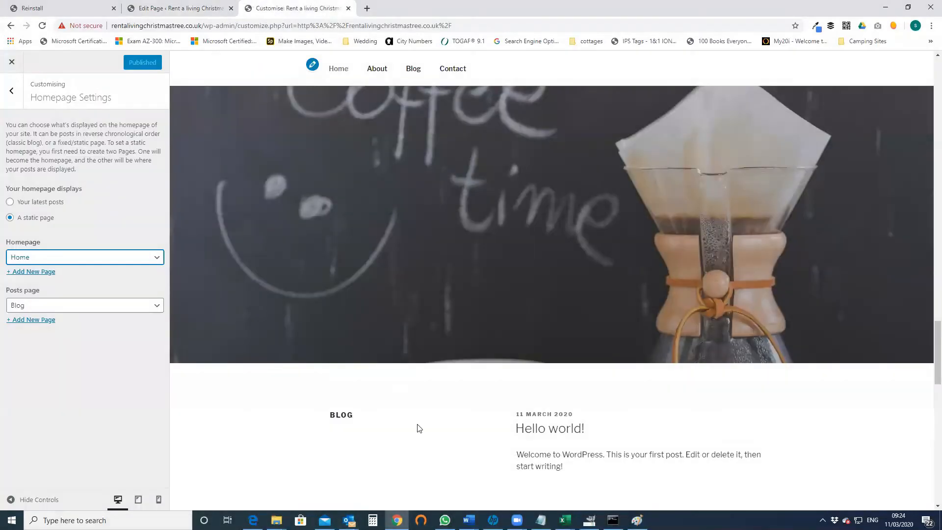
scroll(418, 428, "up", 10)
left_click_drag(928, 296, 926, 100)
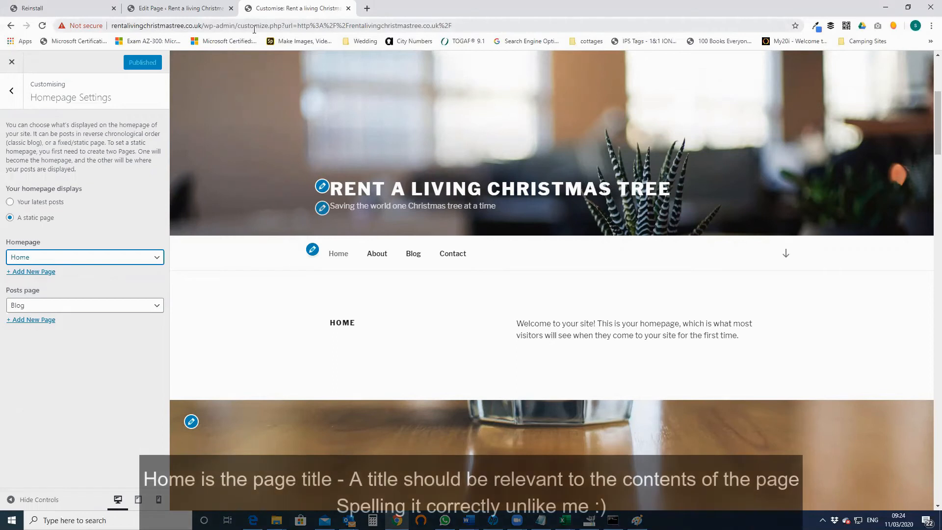
left_click(181, 8)
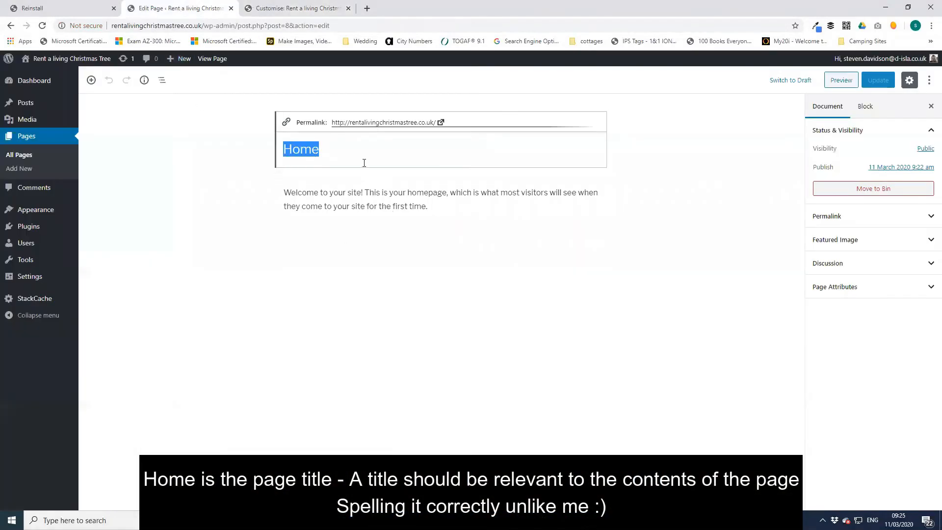
- Replace the title with 'Rental a living Christmas Tree Services'
key("BackSpace")
left_click(352, 208)
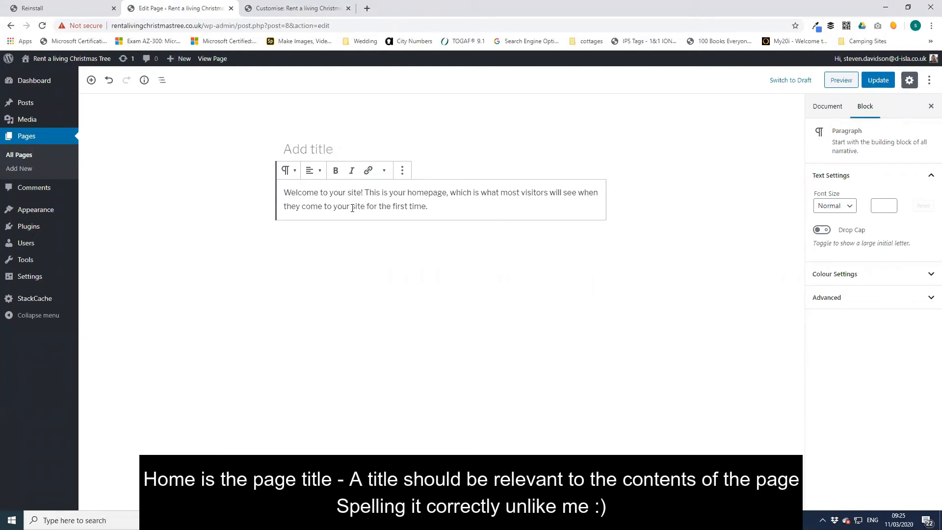
left_click(327, 151)
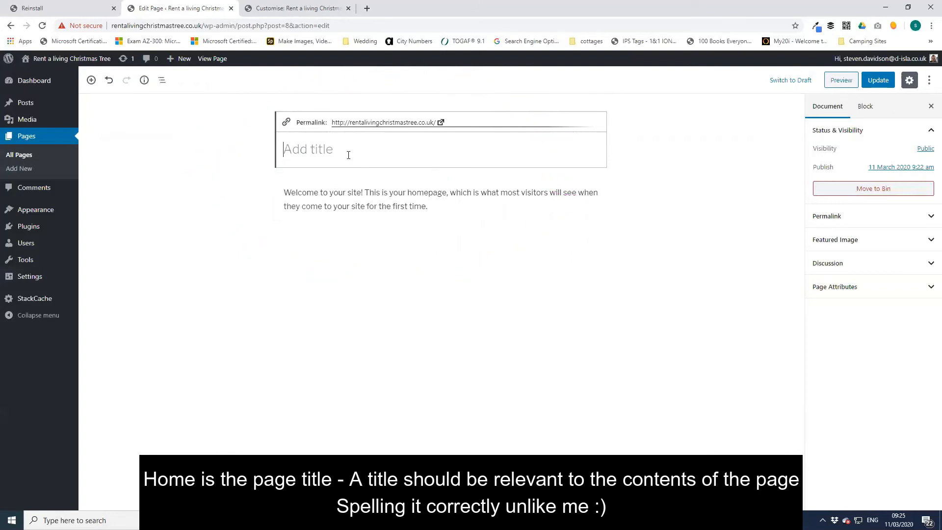
left_click(255, 6)
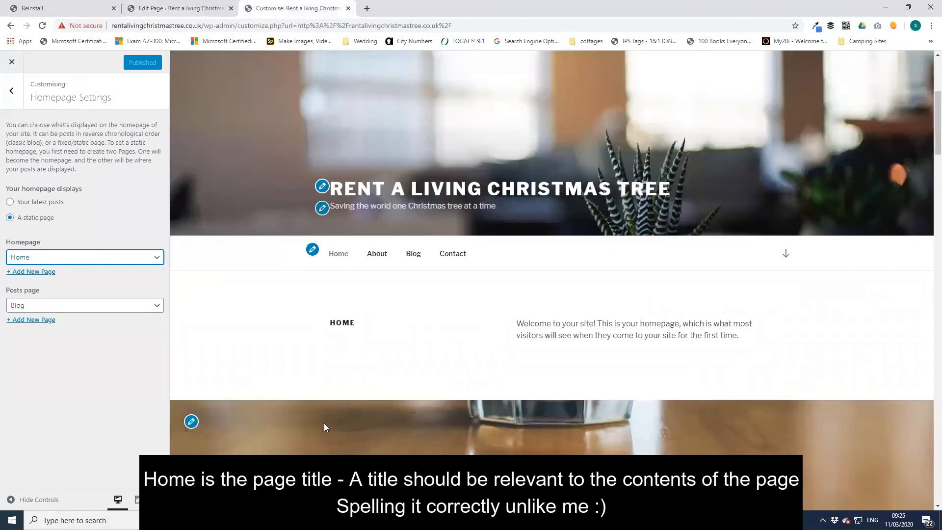
left_click(172, 7)
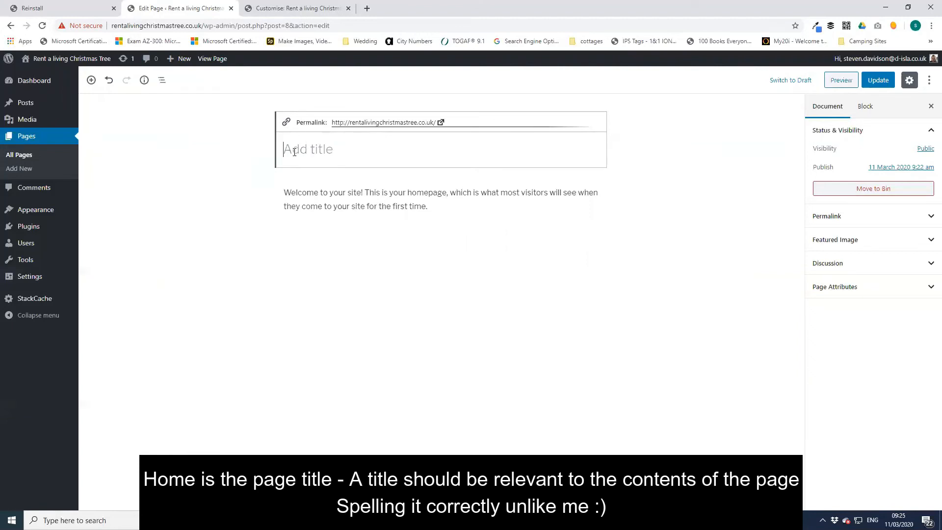
type("Rental a living Christmas Tree Services")
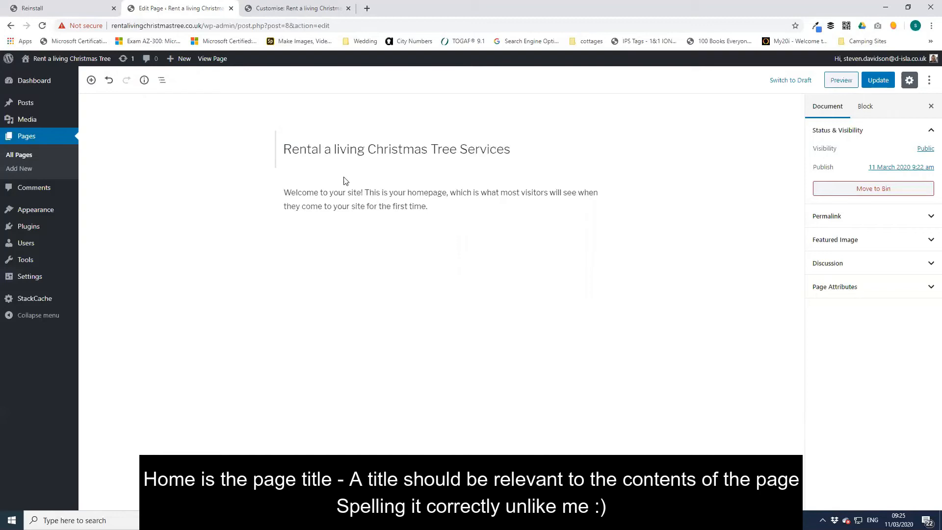
- Rewrite the welcome paragraph about supplying Christmas trees across the UK, then update the page
left_click(339, 205)
left_click_drag(428, 208, 287, 181)
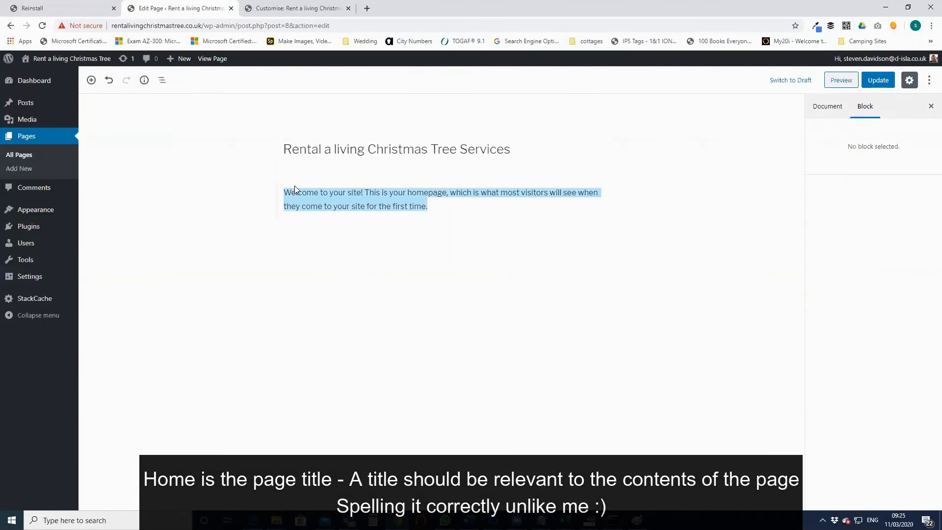
type("Helwe supply")
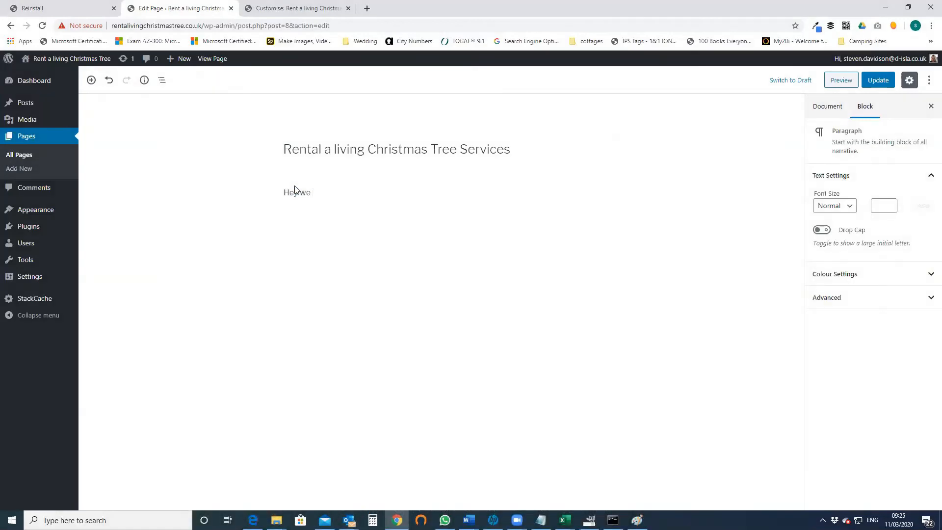
type("C")
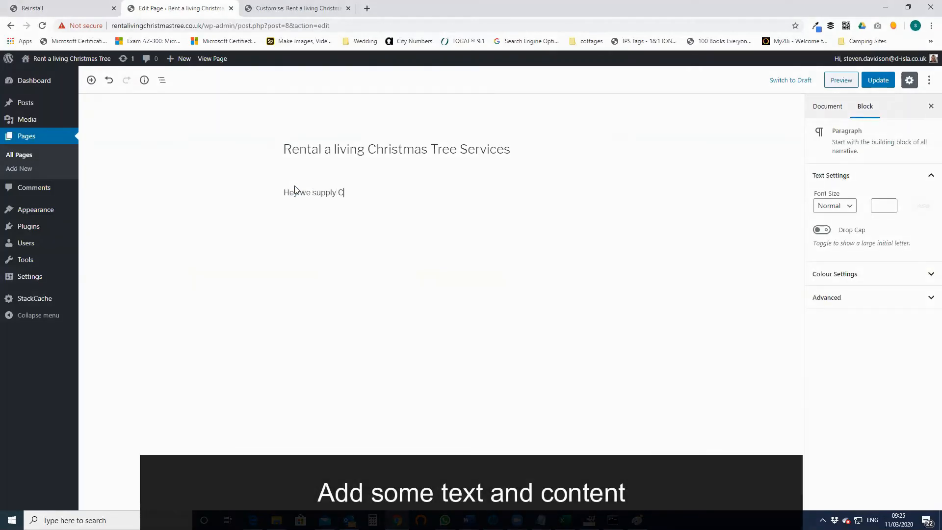
type("jrhristma")
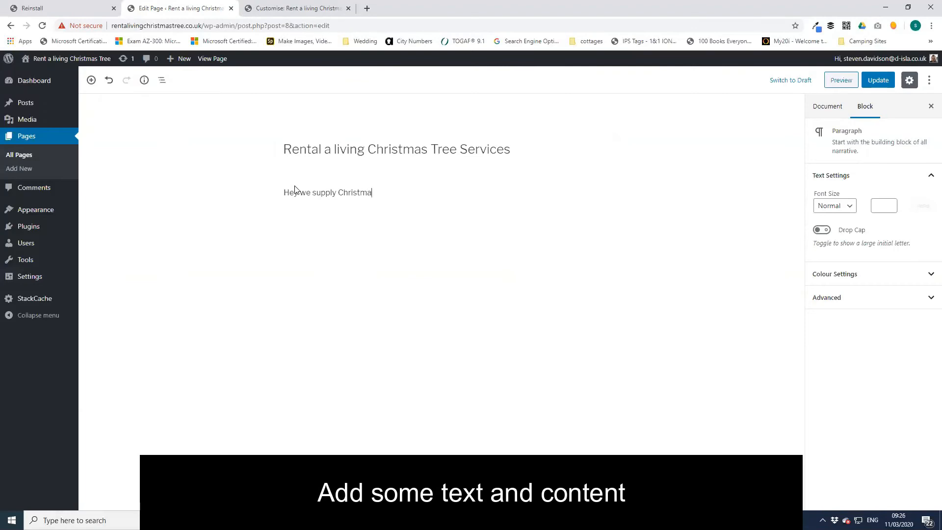
type("s tree all ov")
type("er the U")
type("K to a nex")
type("ou")
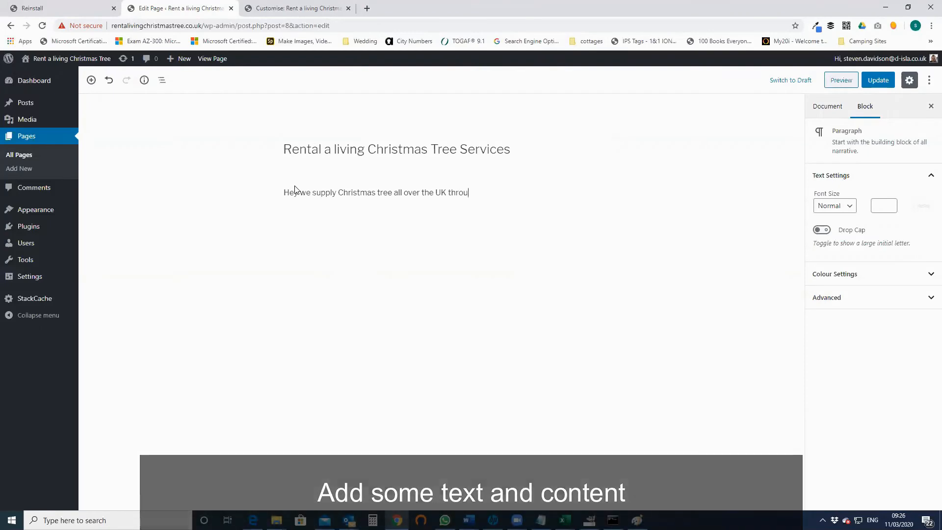
type("gh a network")
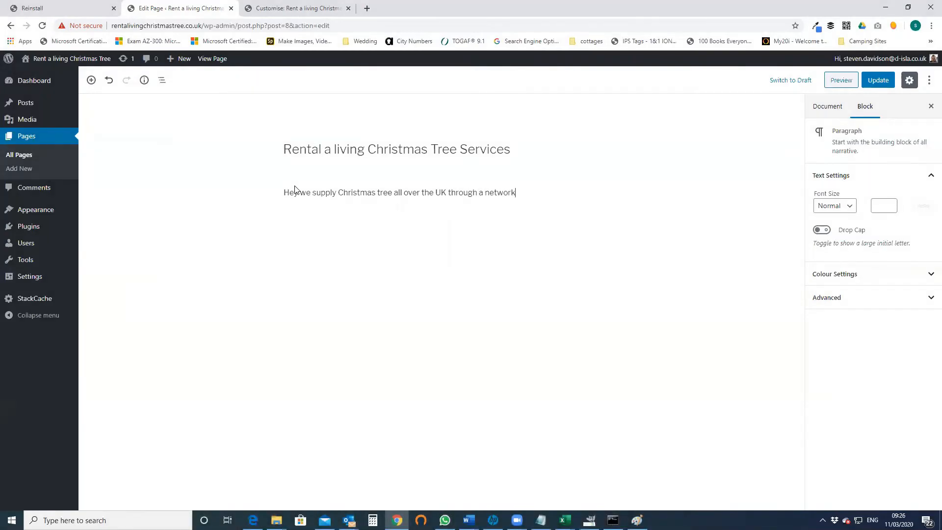
type(" of tree suppliers.  Save ba")
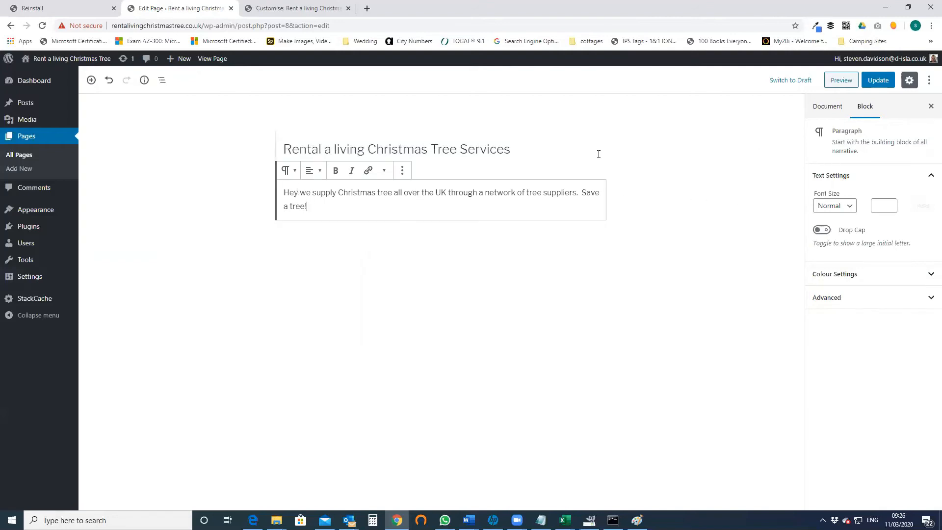
left_click(888, 82)
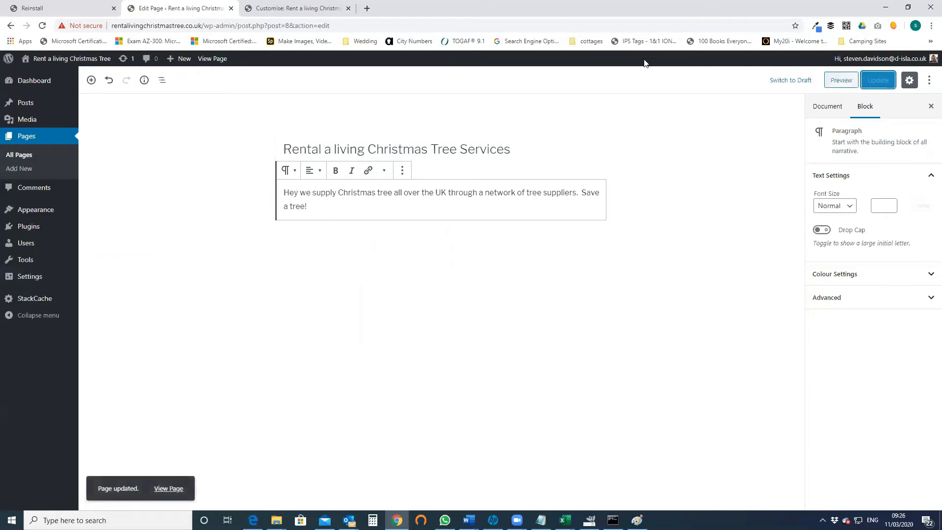
- Reload the Customiser preview to see the new homepage, then view its Blog page
left_click(274, 8)
left_click(262, 26)
key("Return")
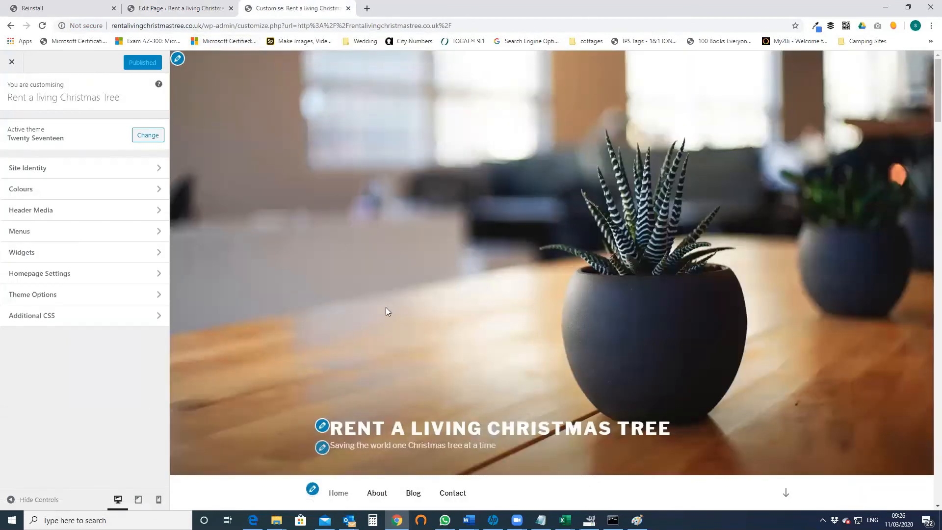
scroll(386, 308, "down", 5)
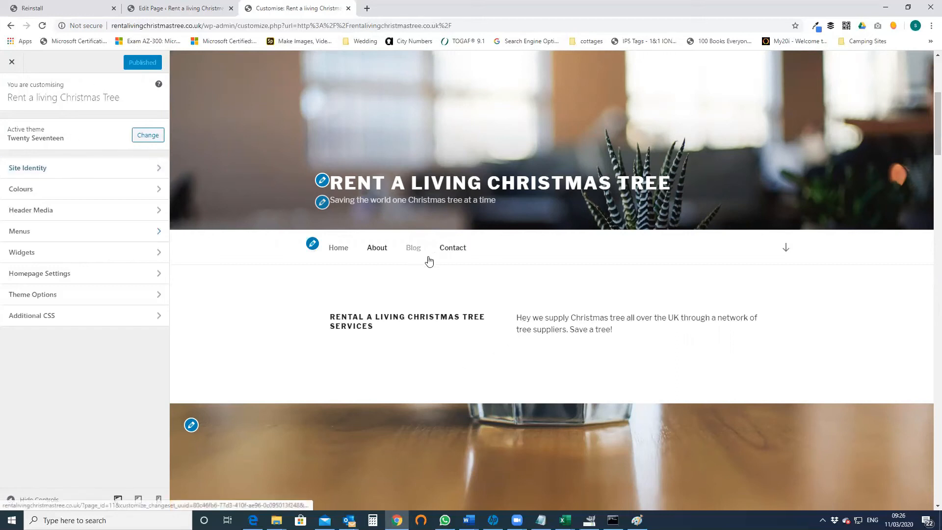
left_click(412, 251)
scroll(500, 325, "down", 2)
scroll(442, 300, "up", 2)
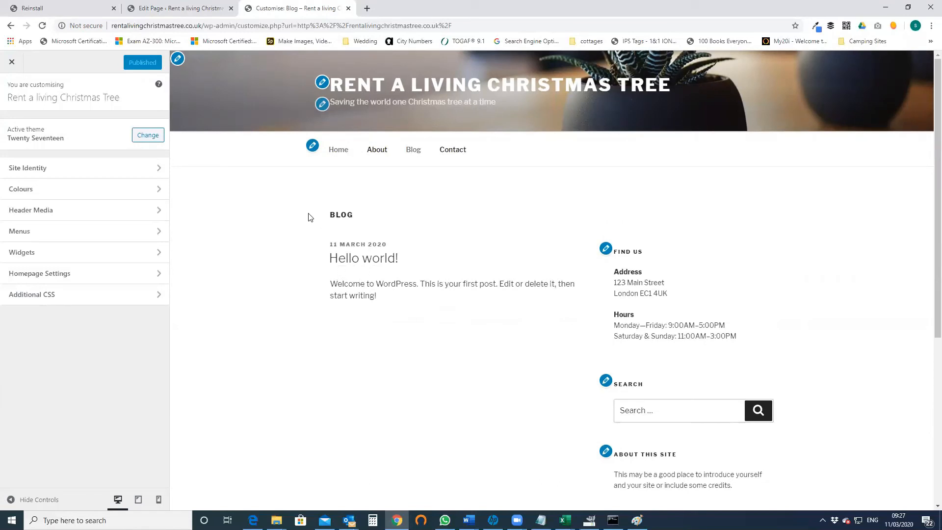
left_click(175, 8)
- Open the Hello world! post and select its title
left_click(22, 102)
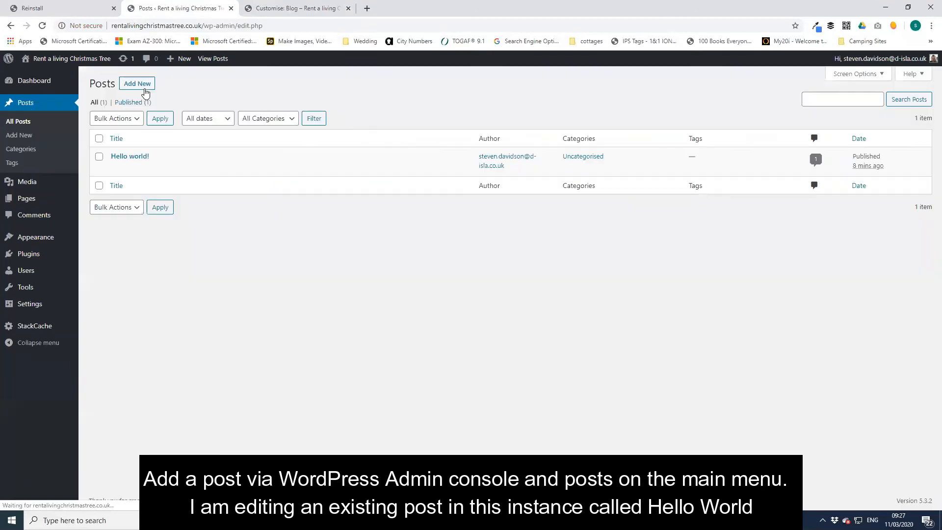
left_click(130, 157)
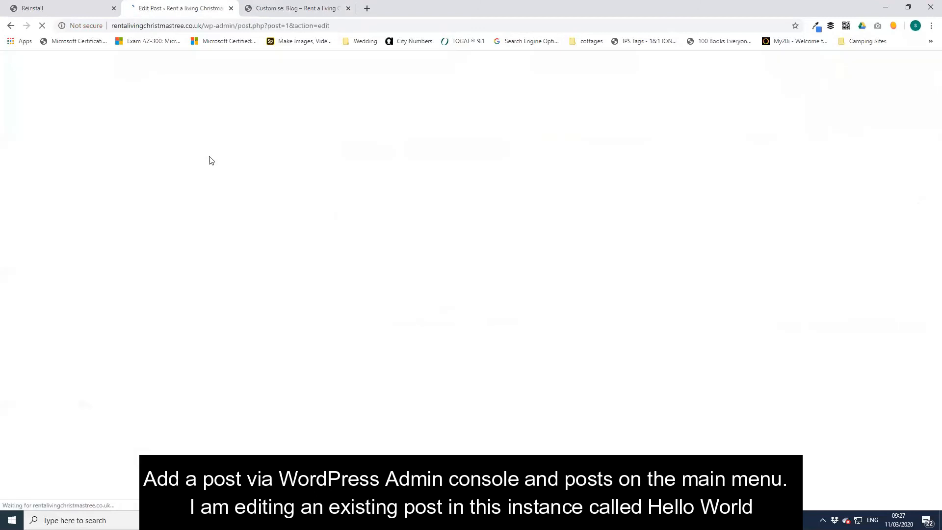
left_click(352, 149)
left_click_drag(352, 149, 272, 149)
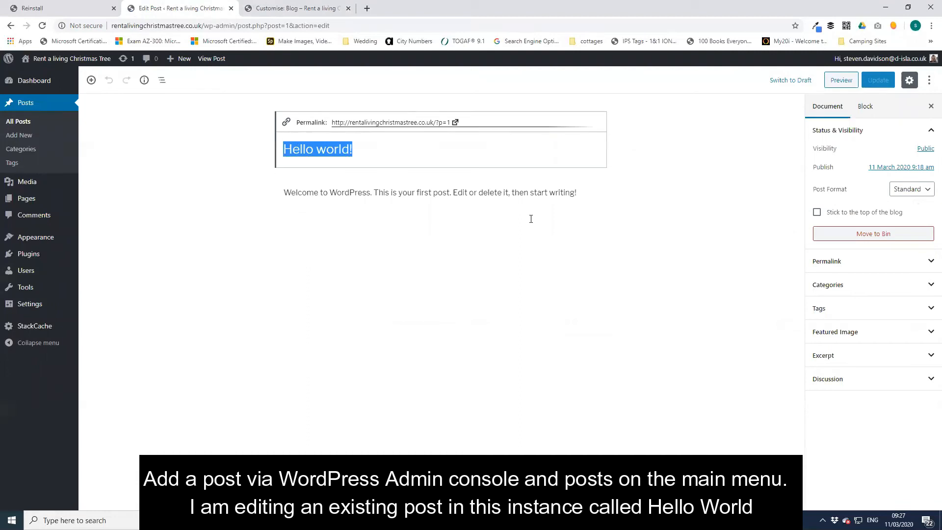
- Retitle it 'New fir trees available from start of November', correcting the typos
type("New ")
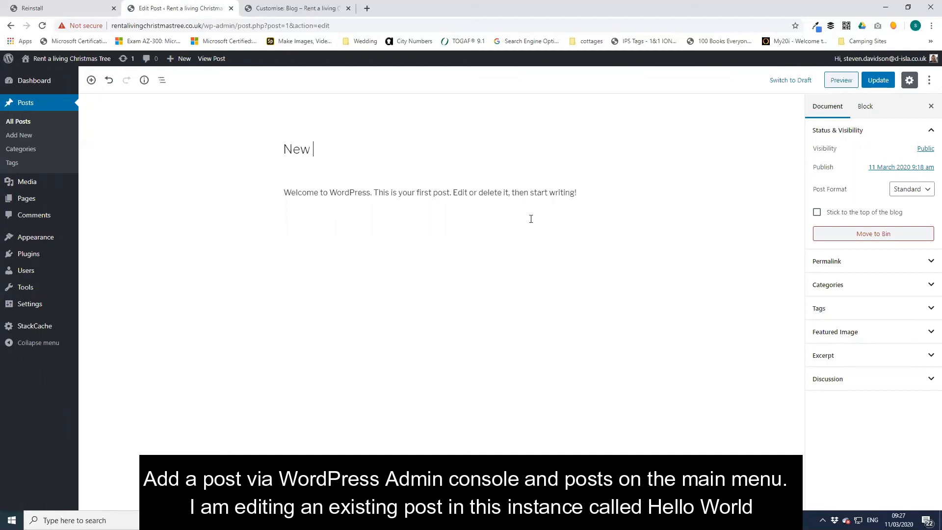
type("fir trees availble from")
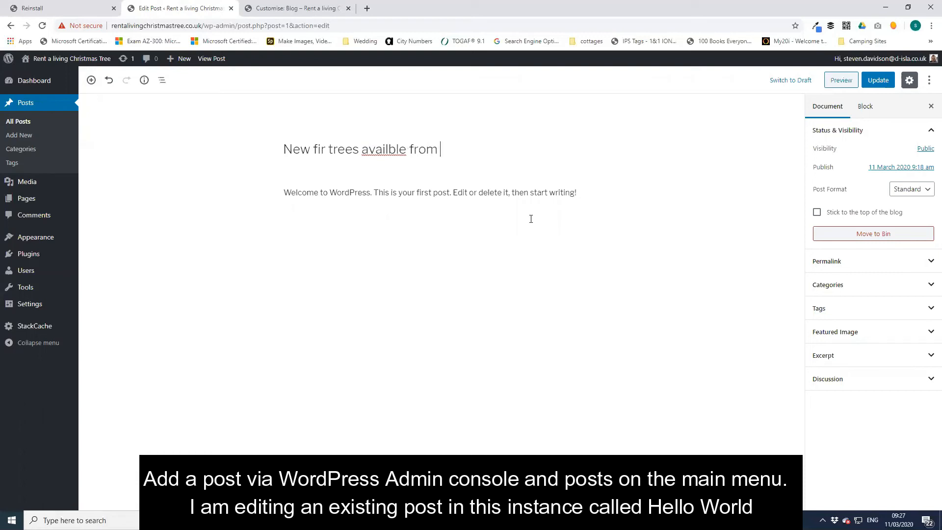
right_click(376, 156)
left_click(421, 156)
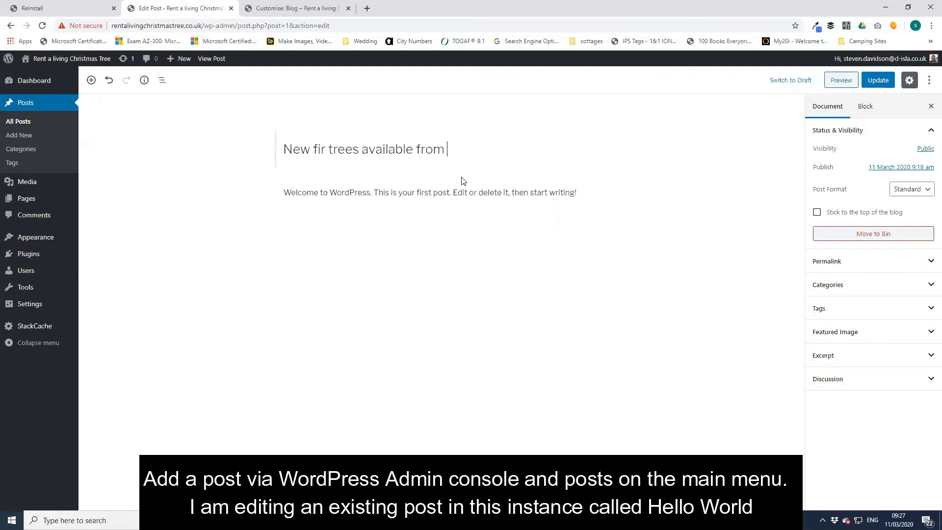
type("startt")
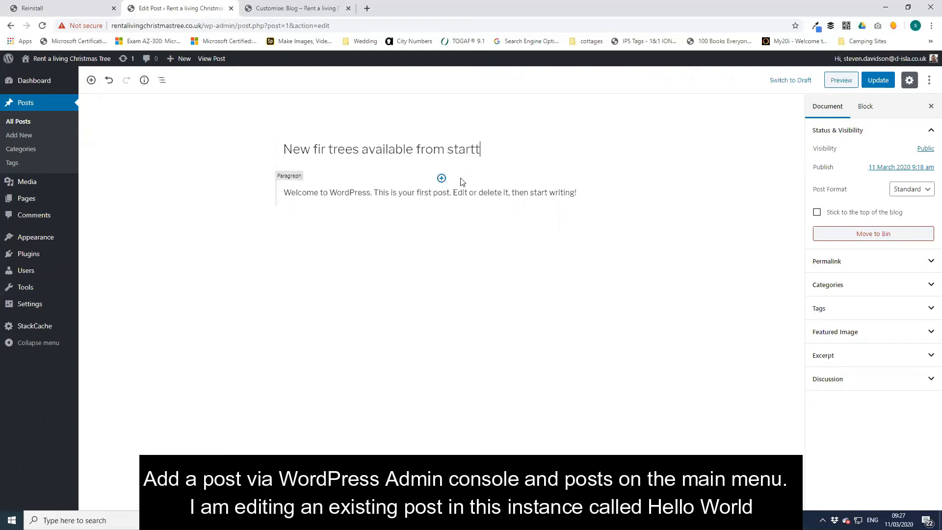
type(" of Nivemb")
key("BackSpace")
key("BackSpace")
key("BackSpace")
type("ovembre")
key("BackSpace")
key("BackSpace")
type("er")
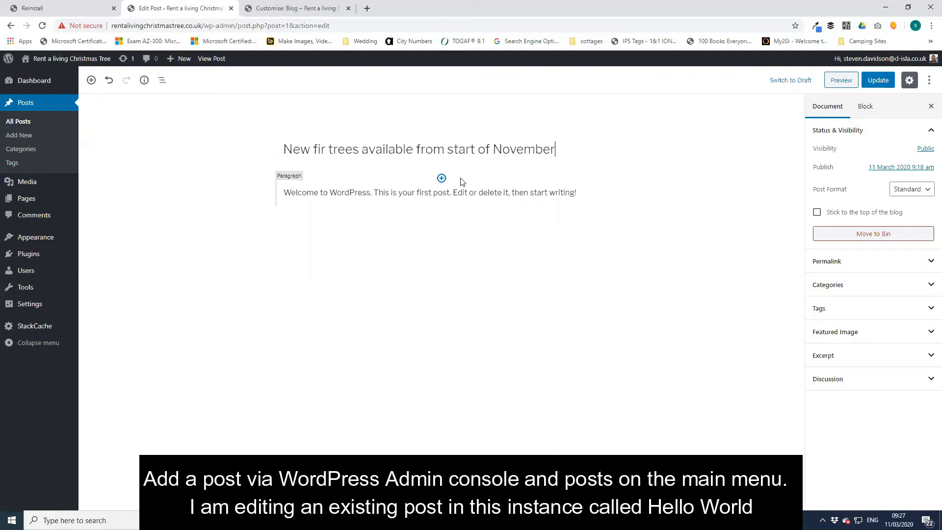
left_click(524, 192)
- Replace the body text with 'Special discount of 20% off on these great.' and update the post
left_click_drag(568, 194, 274, 186)
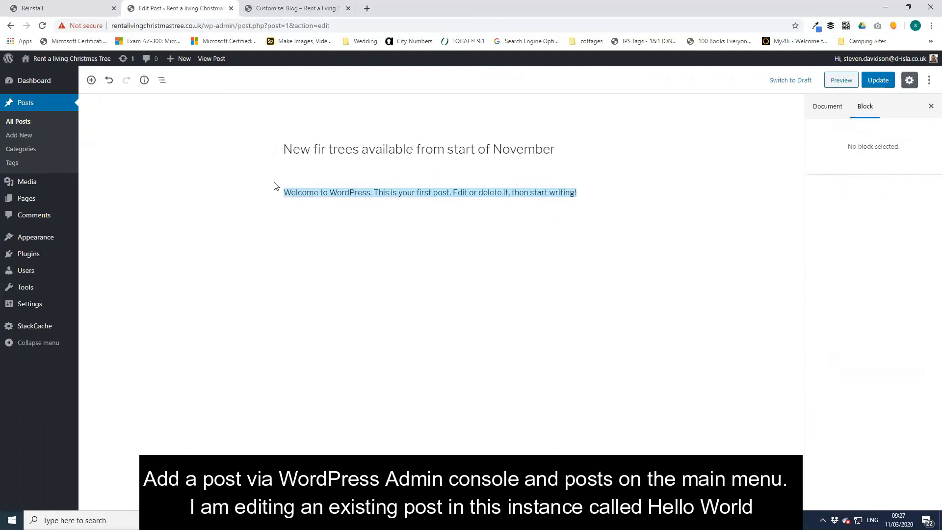
type("Speci")
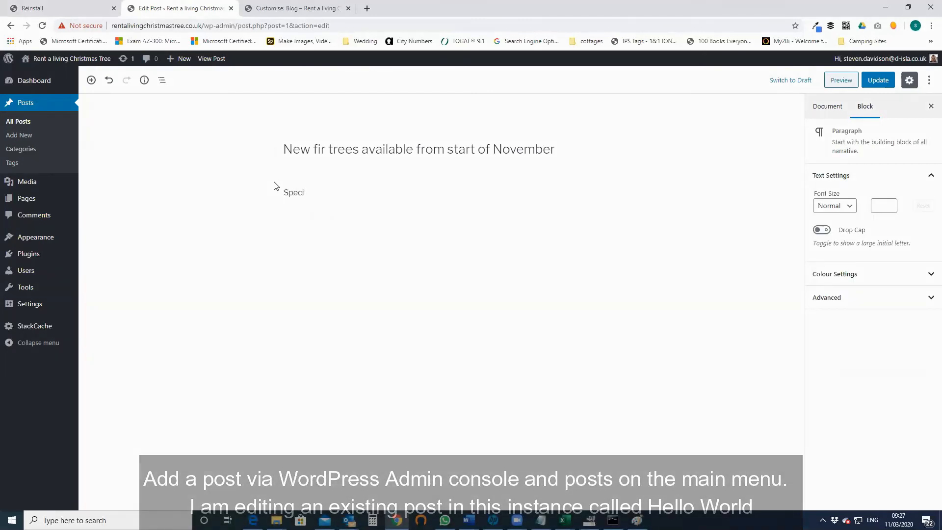
type("al discount of 2")
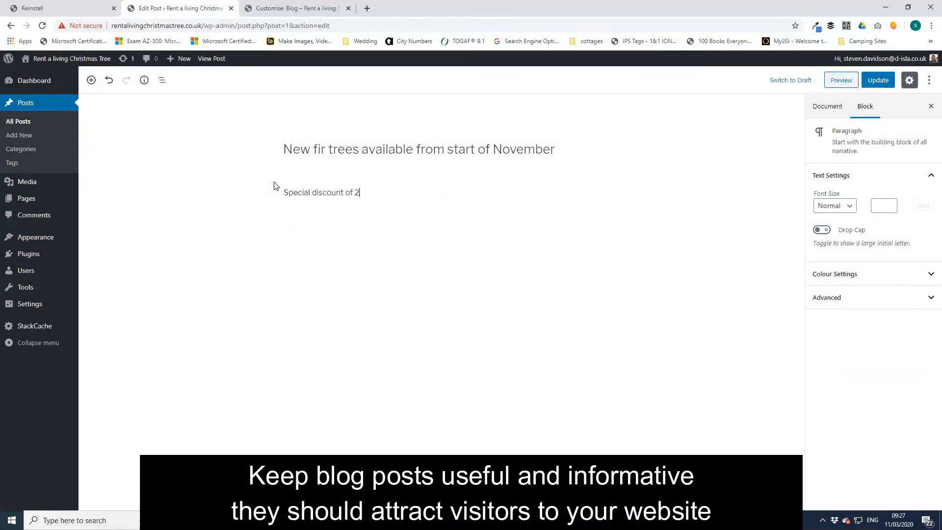
type("0% off on these great.")
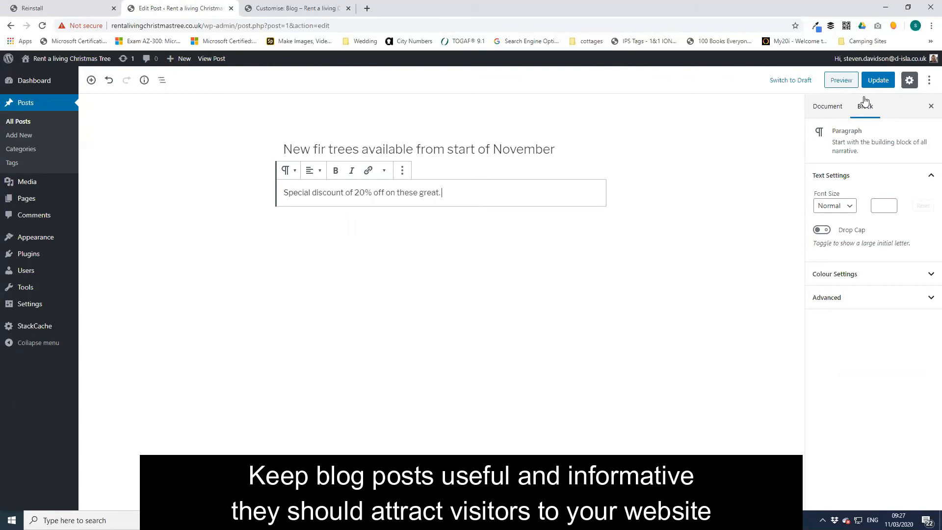
left_click(876, 82)
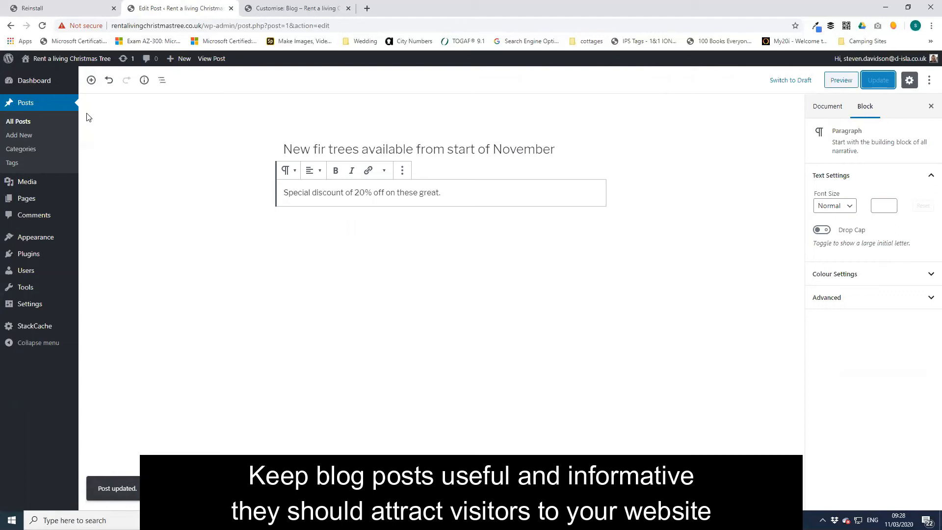
- Close the Customiser and open the Blog page on the live site
left_click(282, 9)
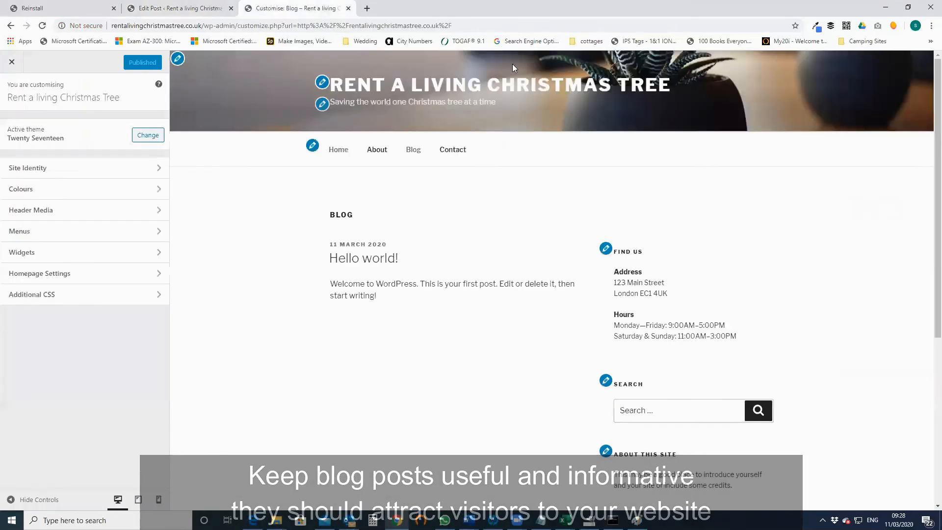
left_click(359, 28)
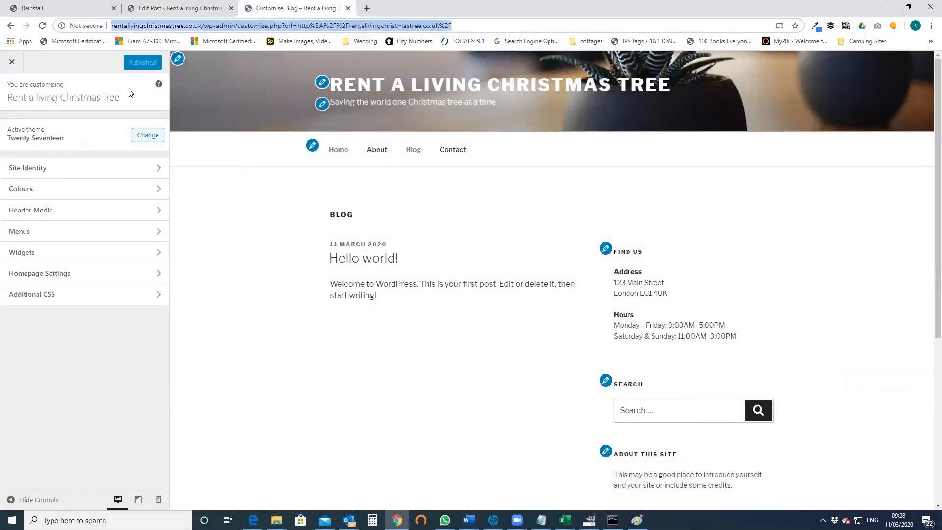
left_click(12, 62)
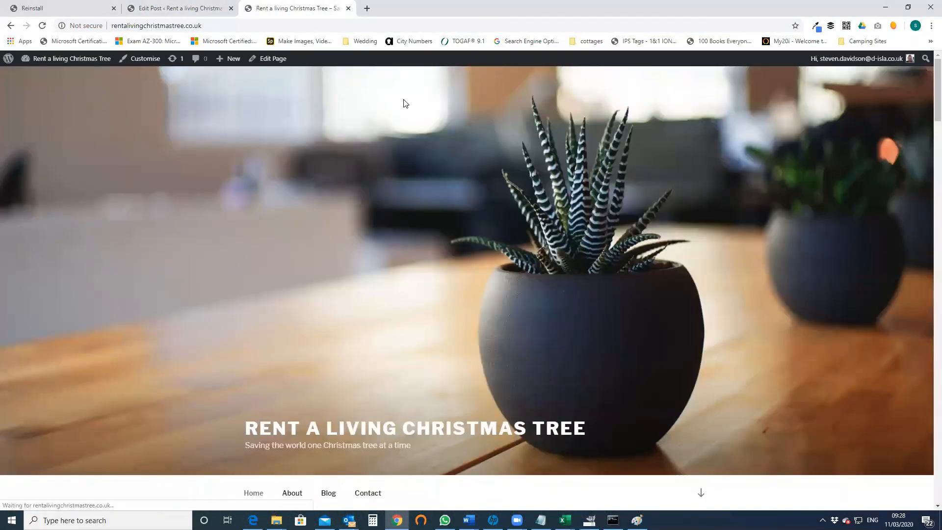
scroll(485, 399, "down", 8)
scroll(412, 324, "up", 2)
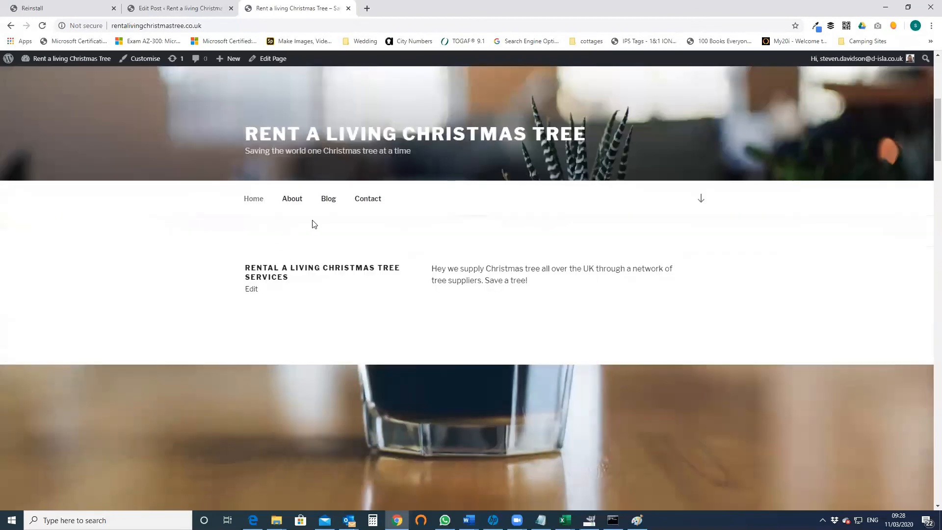
left_click(328, 199)
scroll(442, 313, "down", 1)
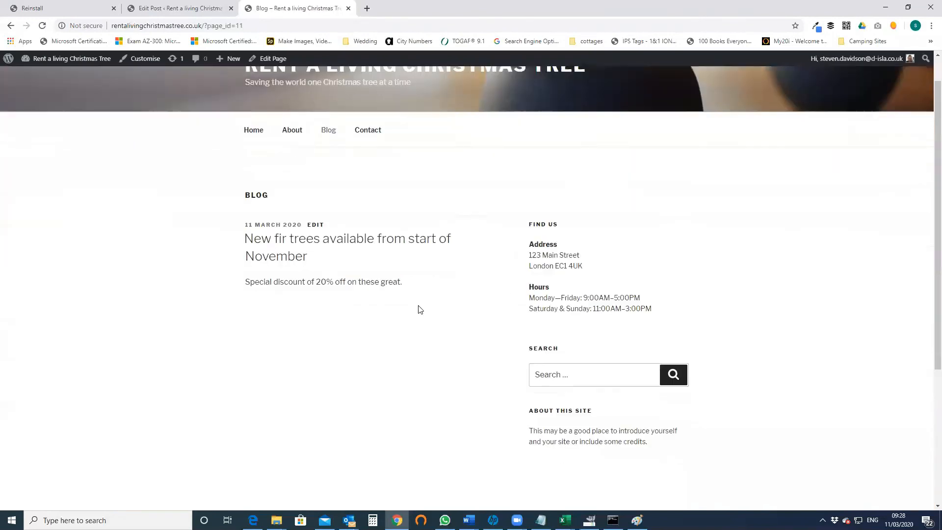
scroll(419, 308, "down", 1)
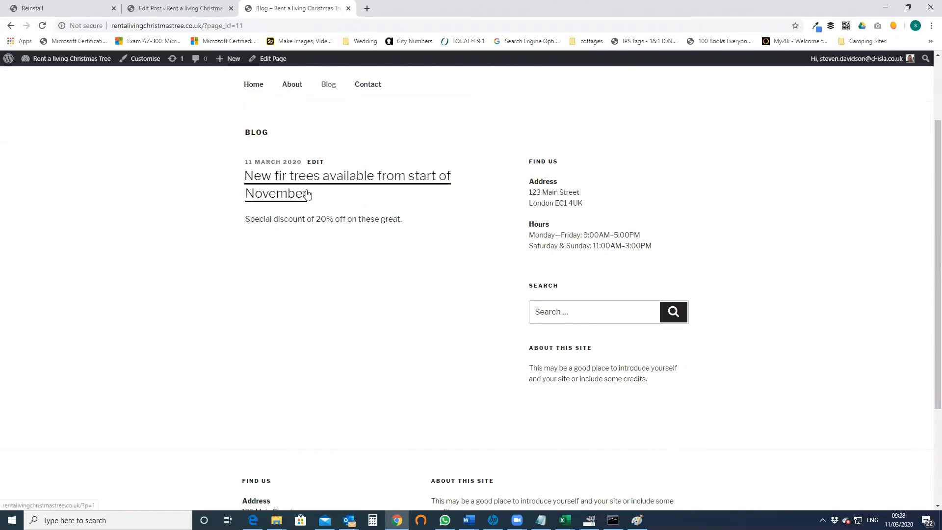
- View the fir trees post on the live site, then open it from All Posts in the editor
left_click(161, 12)
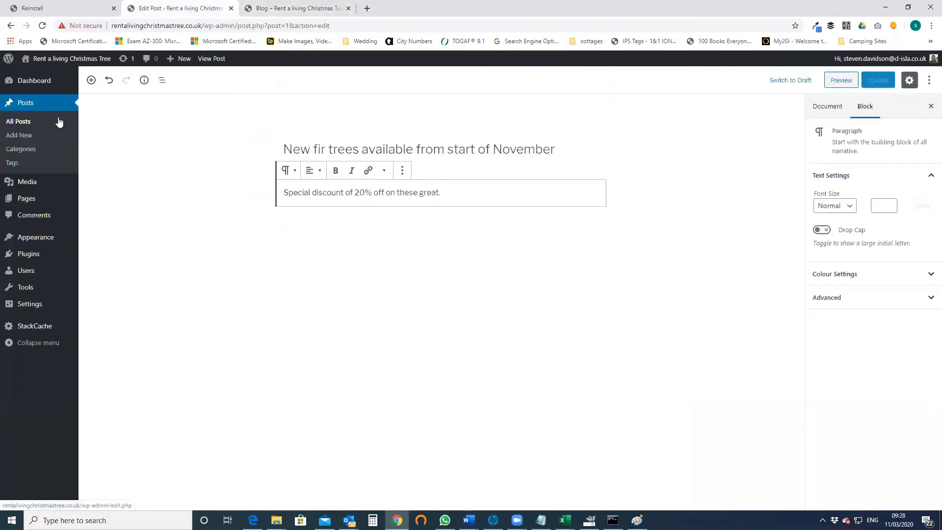
left_click(58, 122)
left_click(299, 8)
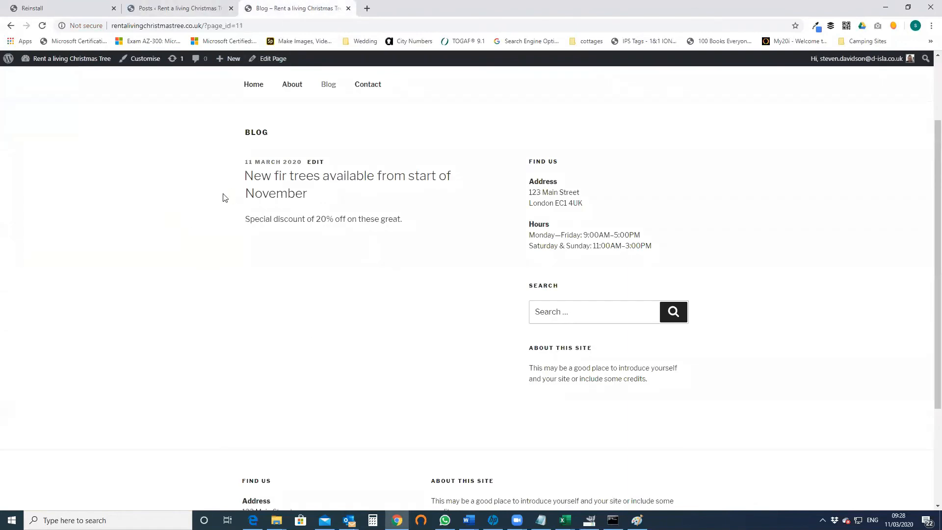
left_click(216, 9)
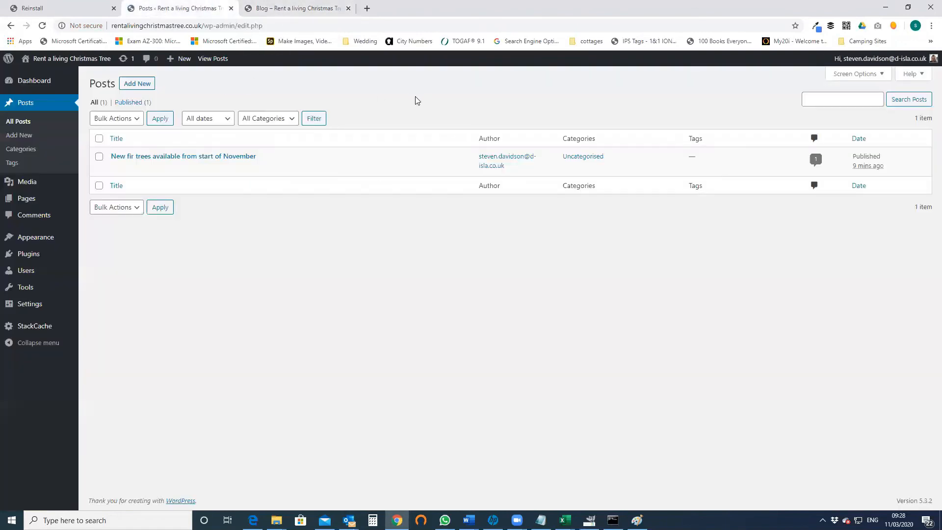
left_click(279, 14)
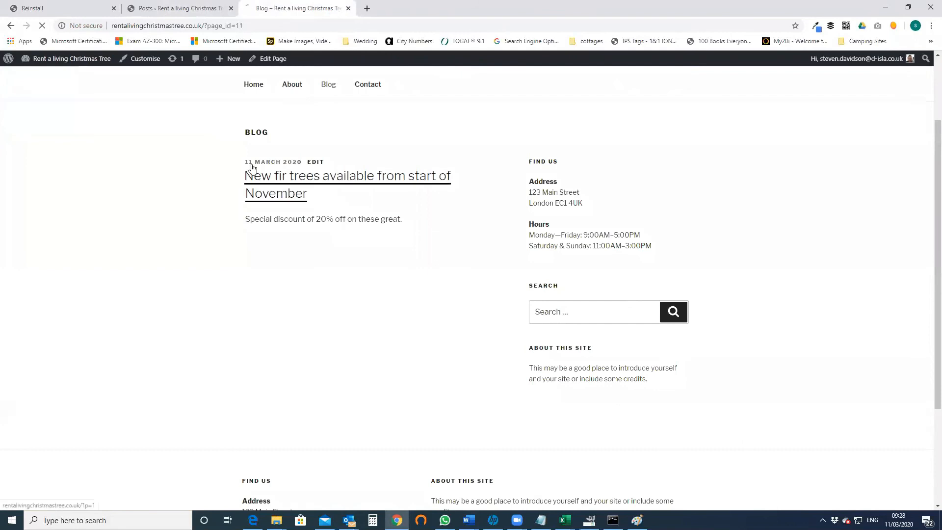
left_click(246, 177)
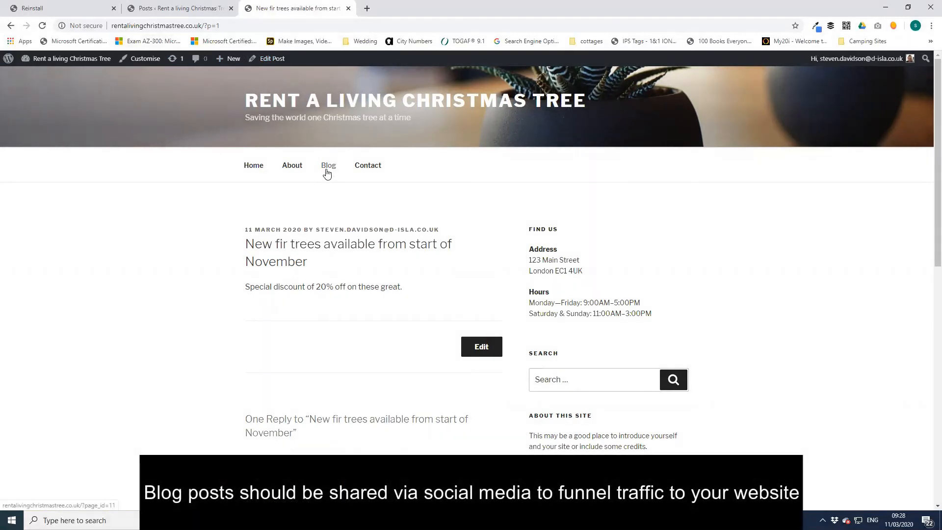
left_click(206, 10)
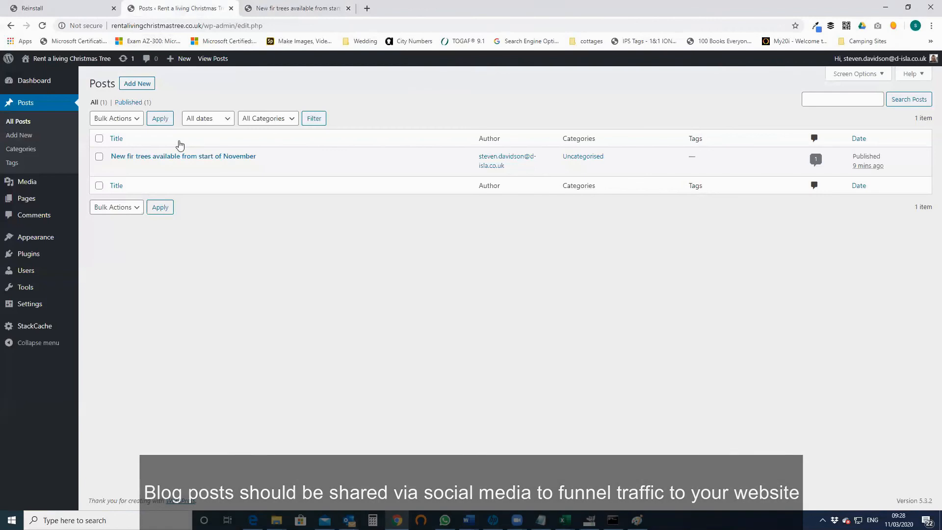
left_click(238, 158)
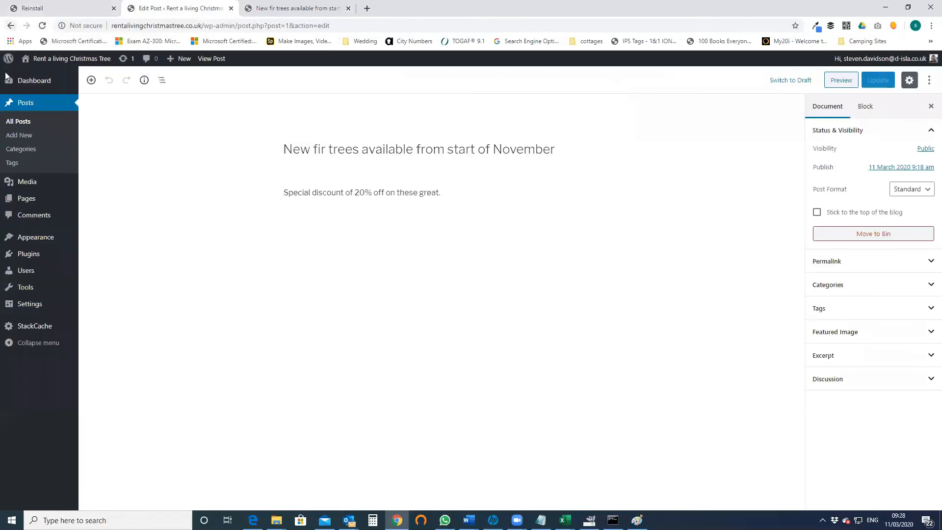
- Under Settings > Permalinks, choose the Post name structure and save the changes
left_click(47, 308)
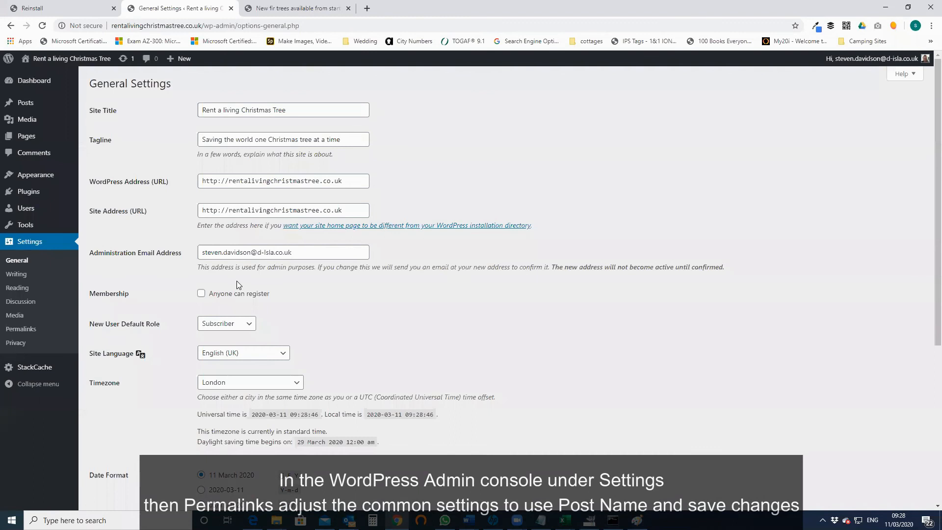
left_click(20, 328)
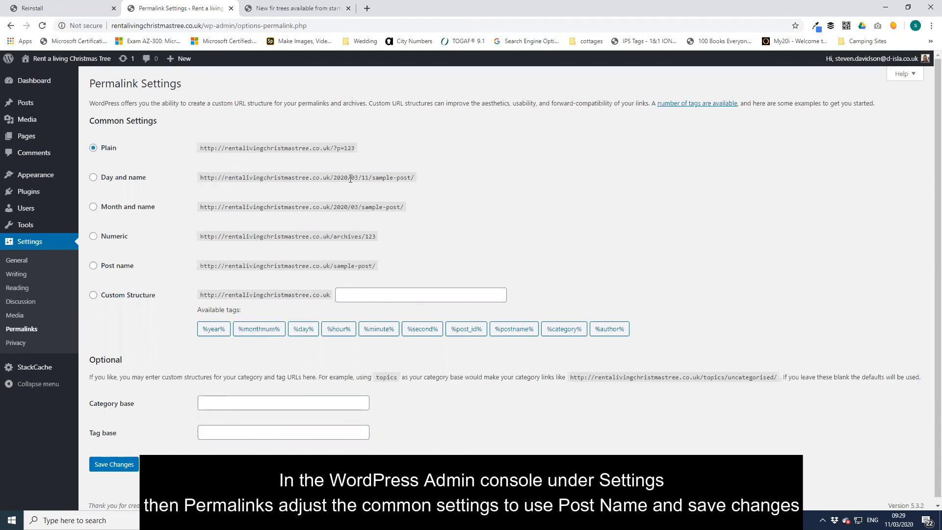
left_click(94, 265)
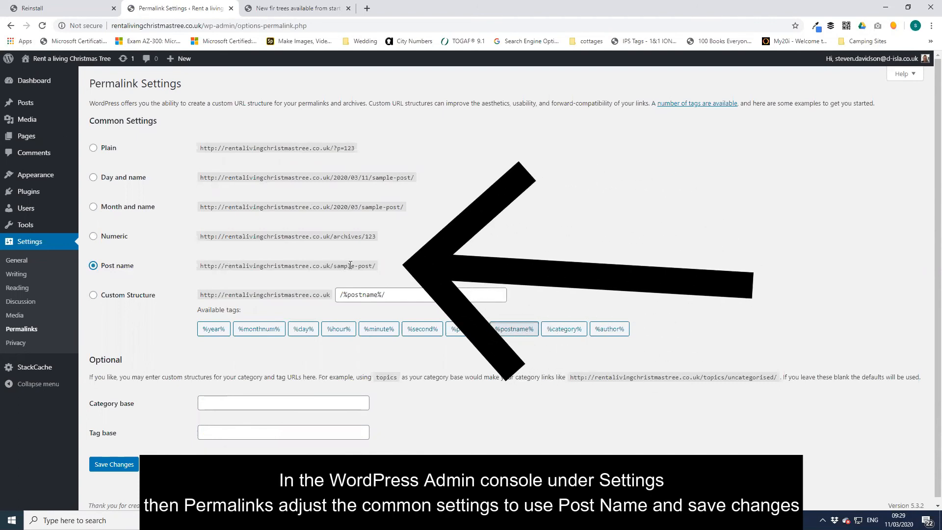
left_click(130, 460)
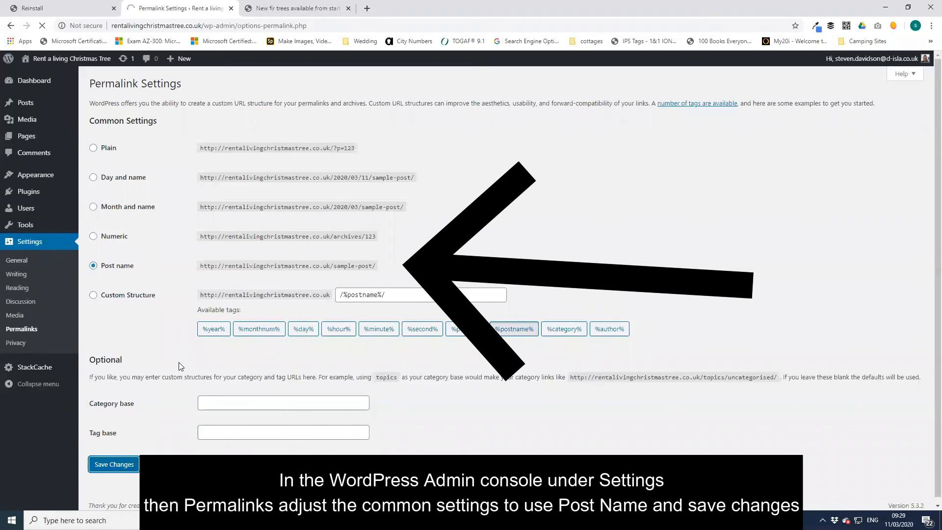
left_click(275, 8)
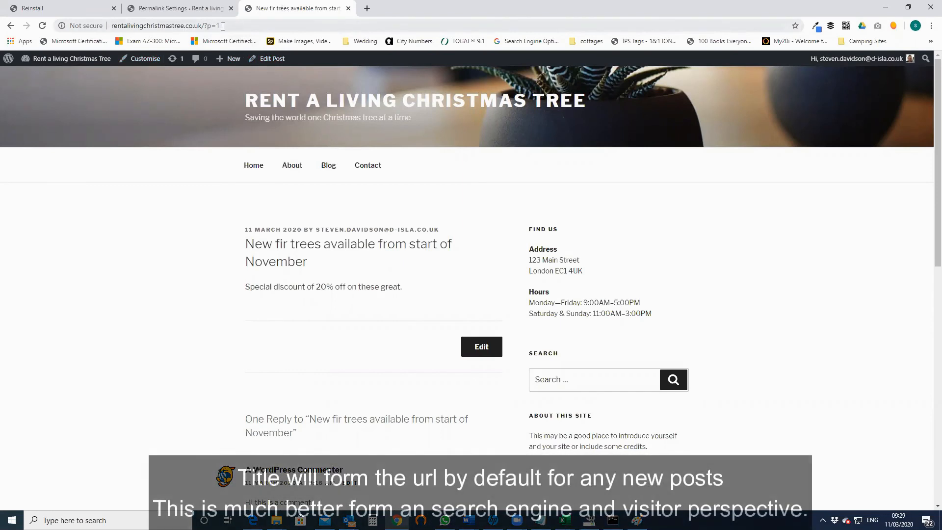
- Visit the live About and Blog pages, then open Posts > All Posts in the admin
left_click(305, 169)
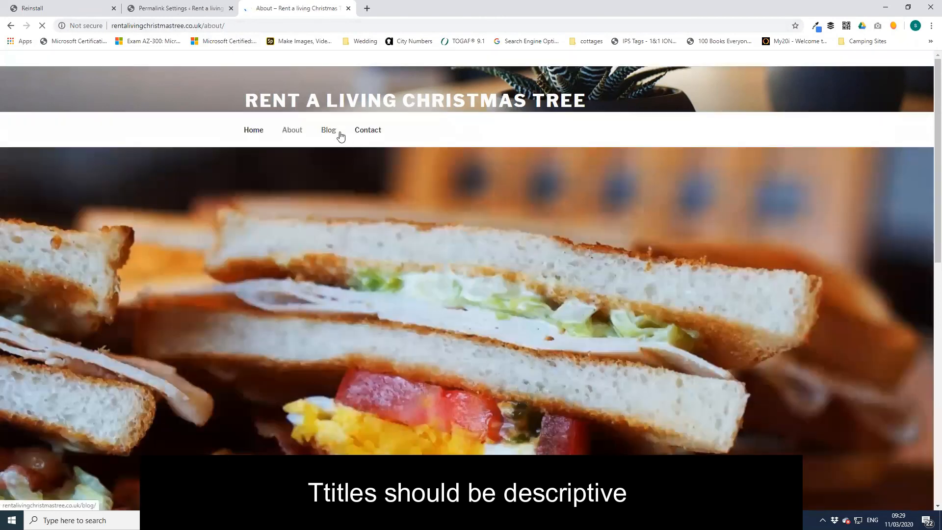
left_click(339, 132)
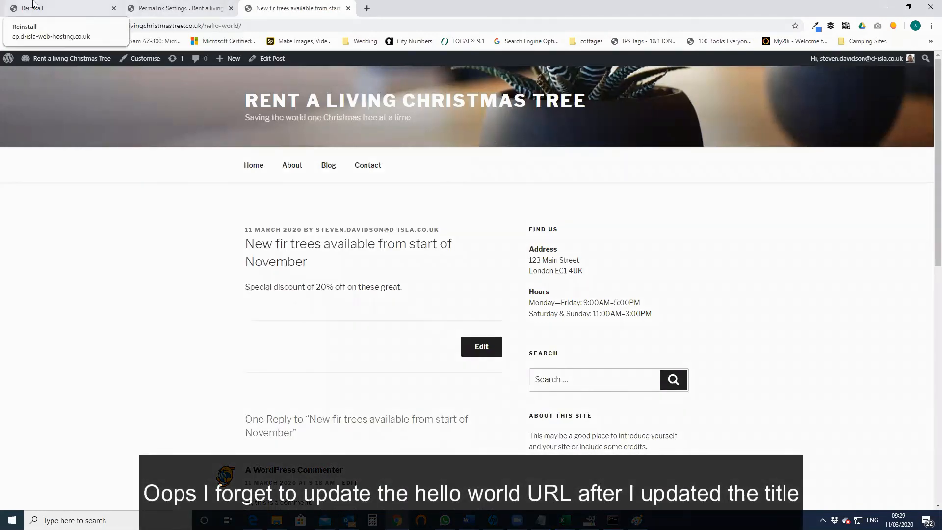
left_click(166, 12)
mouse_move(39, 106)
left_click(144, 107)
- Open the fir trees post and view it at its current hello-world permalink
left_click(249, 158)
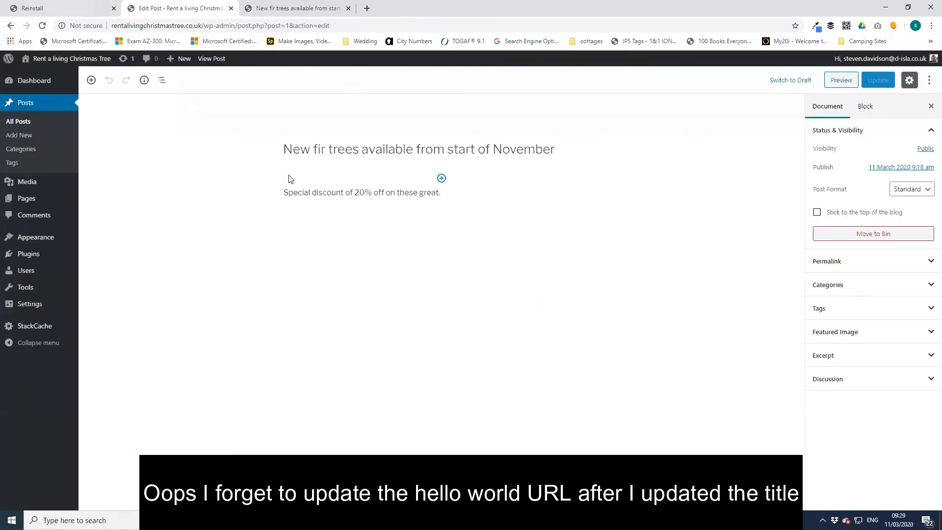
left_click(308, 153)
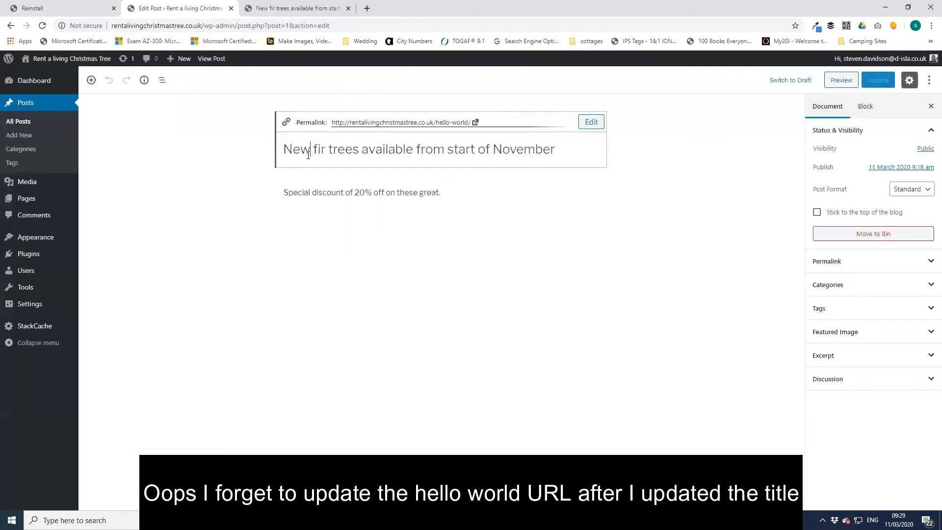
left_click(542, 122)
left_click(196, 8)
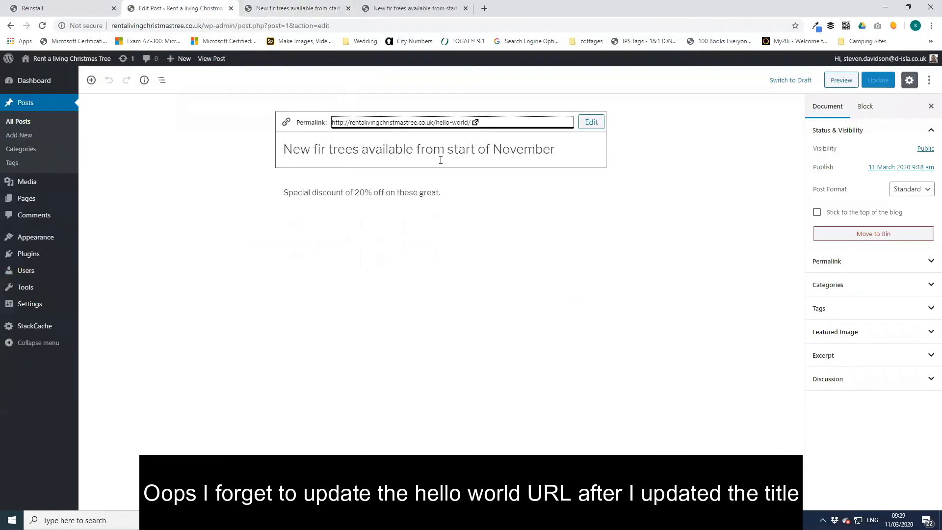
- Clear the 'hello-world' slug so it regenerates from the title, and update the post
left_click(588, 123)
key("ctrl+a")
key("BackSpace")
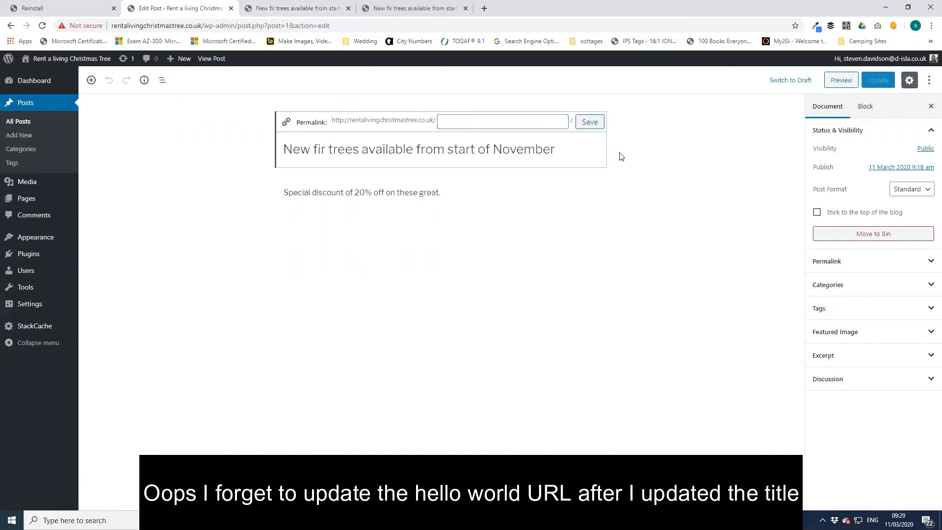
left_click(589, 122)
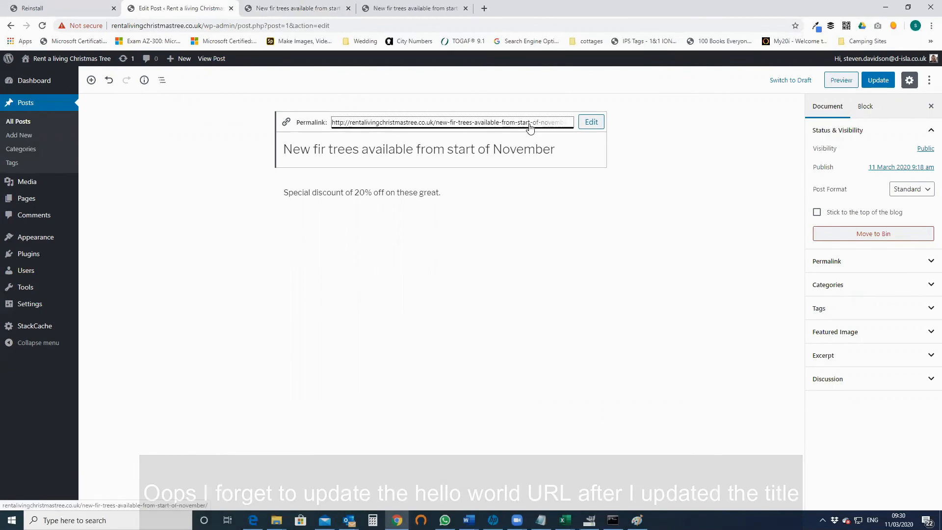
left_click(444, 149)
left_click_drag(290, 147, 559, 144)
left_click(886, 83)
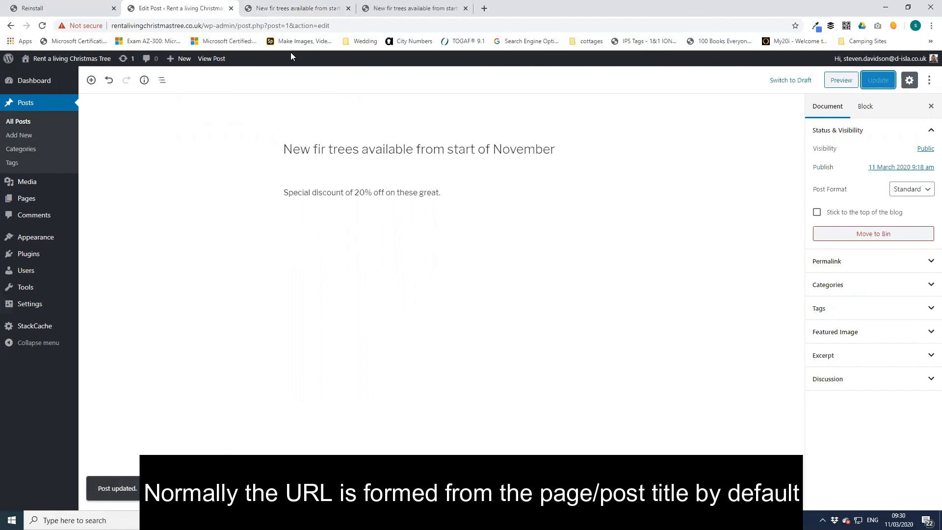
left_click(300, 9)
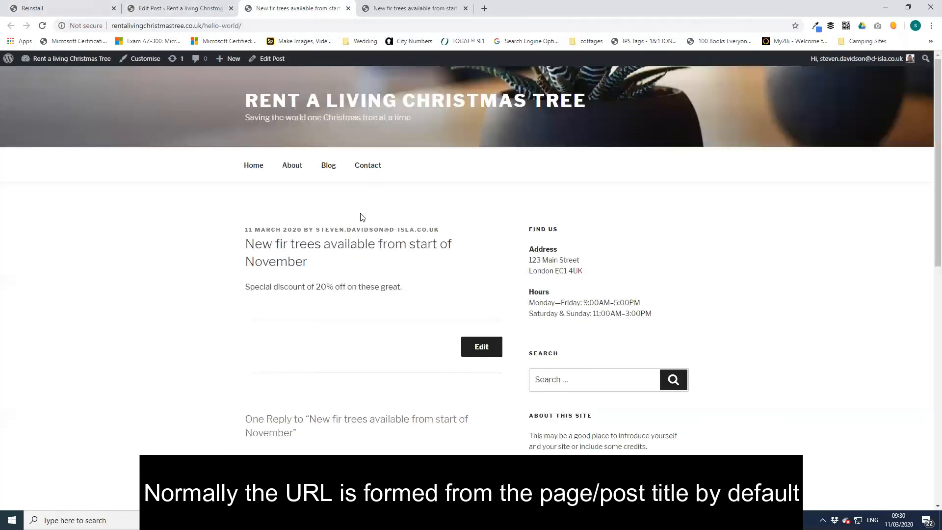
- Go to the live site's Blog page at /blog/ to view the fir trees post with its 20% discount
left_click(330, 166)
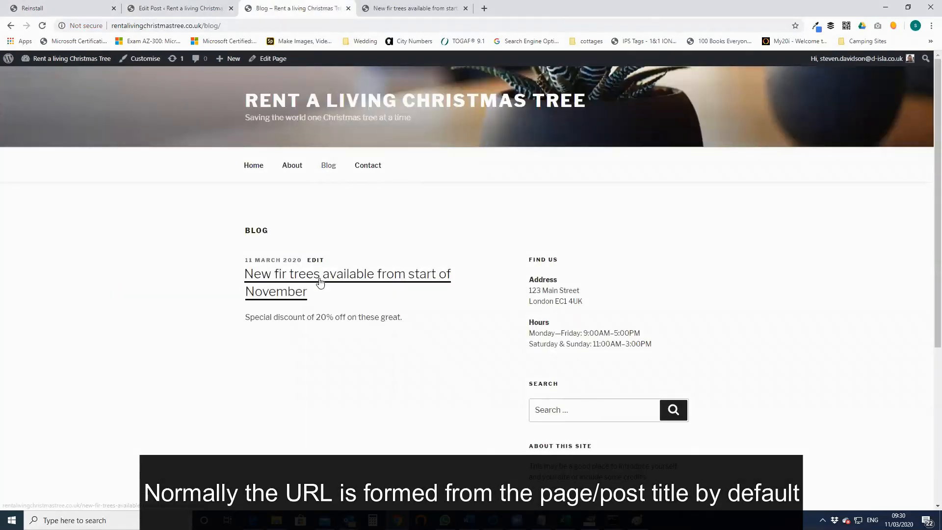